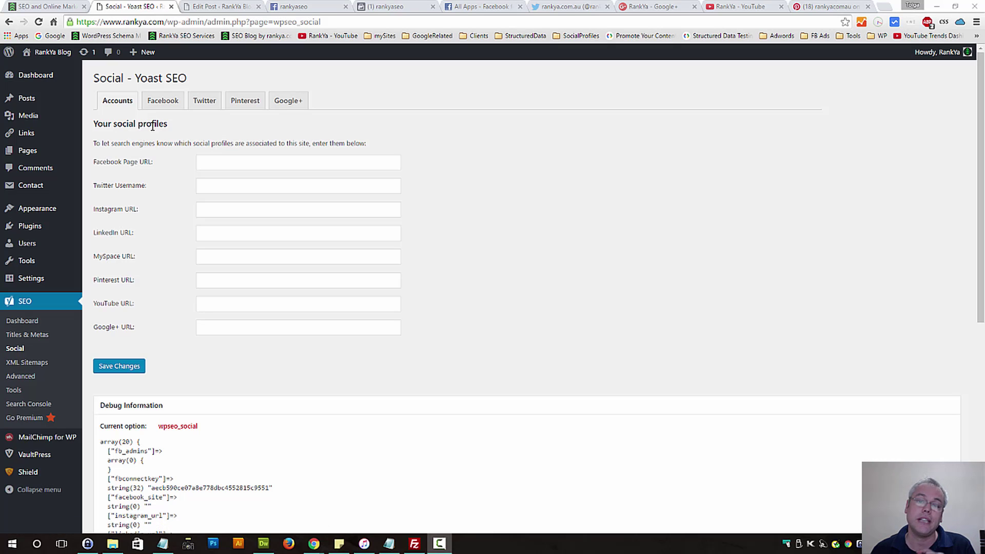
Step: Paste the Facebook page's URL into the Facebook Page URL field
click(226, 167)
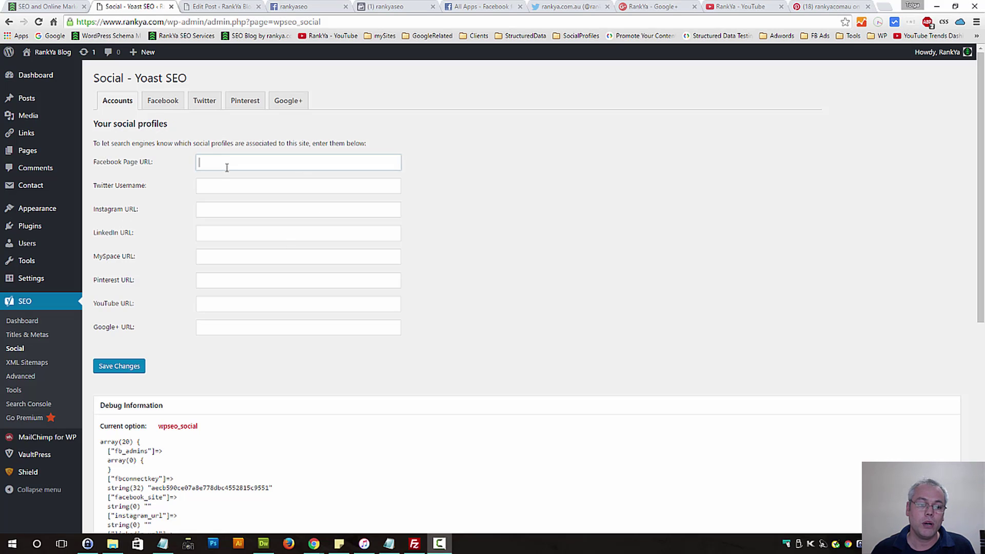
click(485, 7)
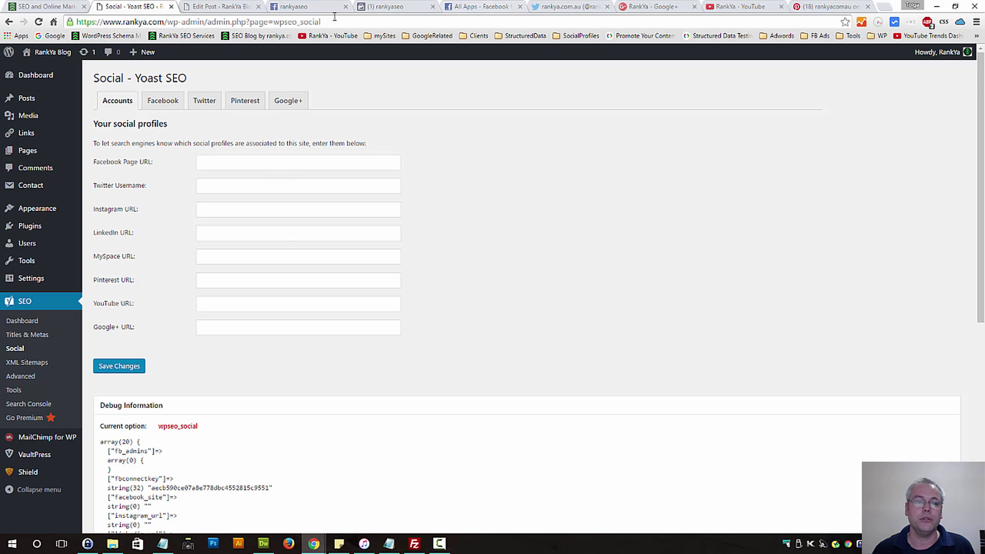
click(307, 6)
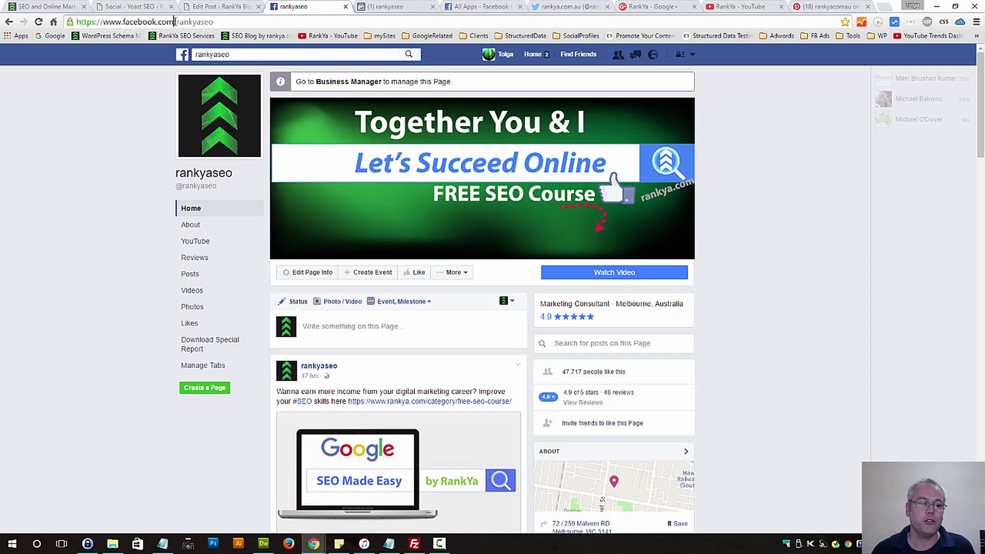
click(190, 23)
key(ctrl+c)
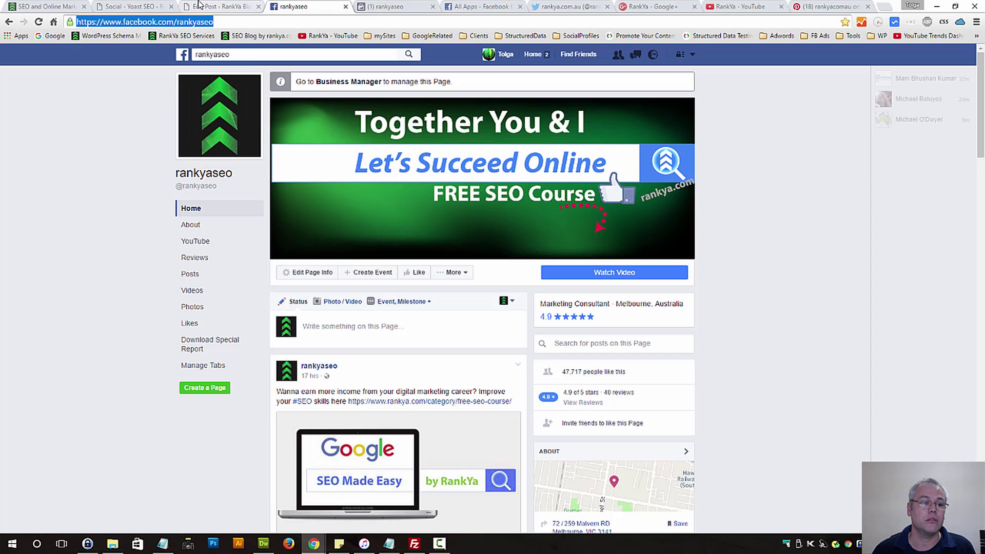
click(141, 6)
click(216, 163)
key(ctrl+v)
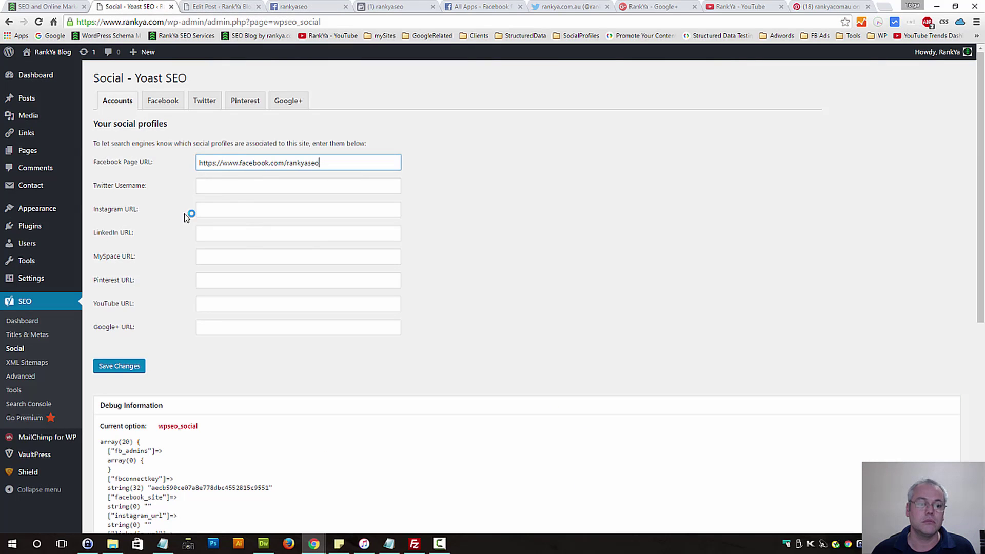
Step: Paste the Twitter username, copied from the profile address, into Twitter Username
click(238, 189)
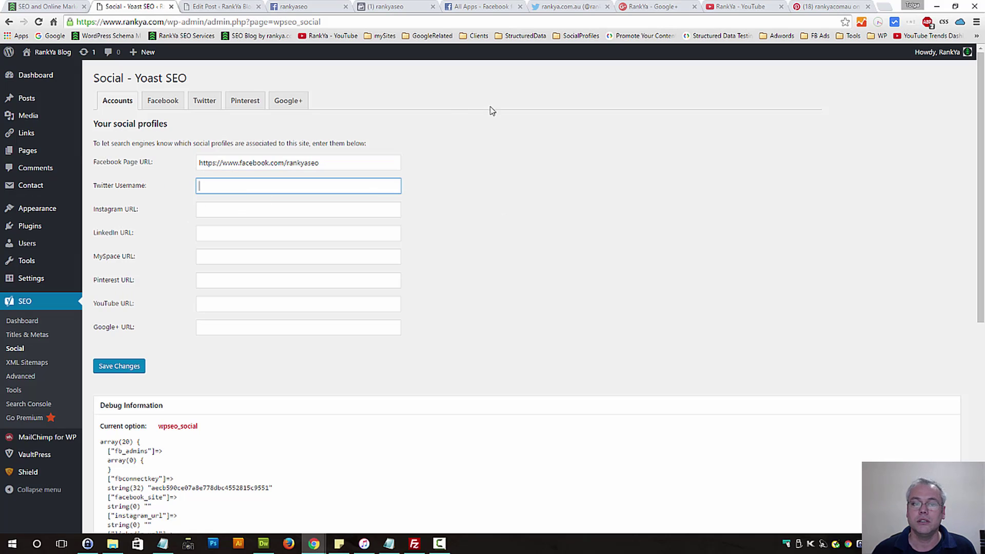
click(572, 6)
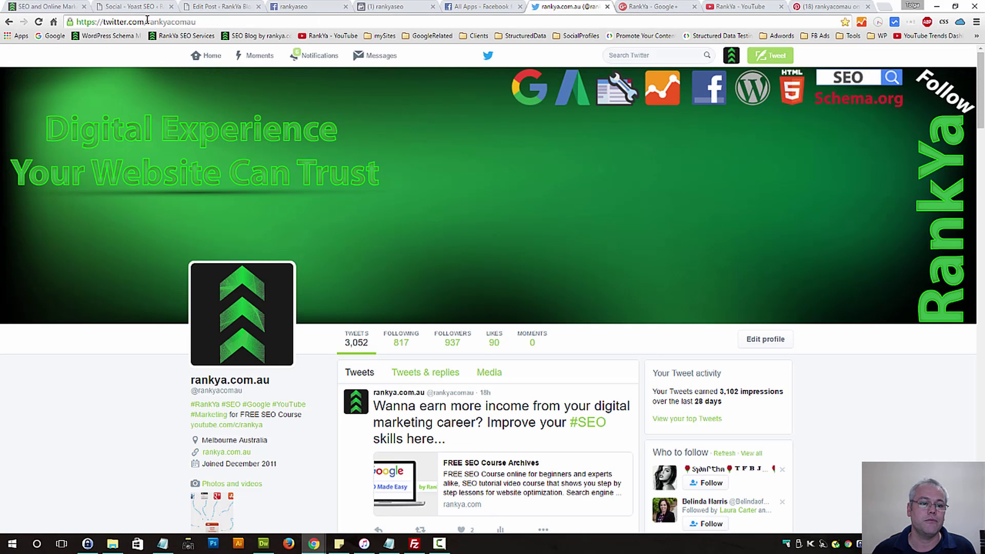
drag(147, 21, 229, 20)
key(ctrl+c)
click(145, 5)
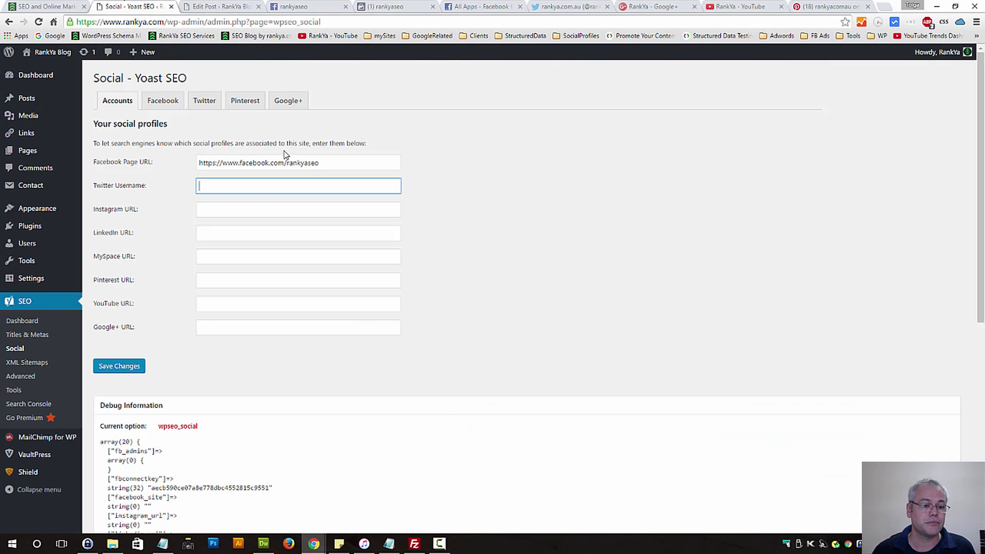
key(ctrl+v)
Step: Skip Instagram and LinkedIn, and paste the Pinterest profile URL into Pinterest URL
click(225, 206)
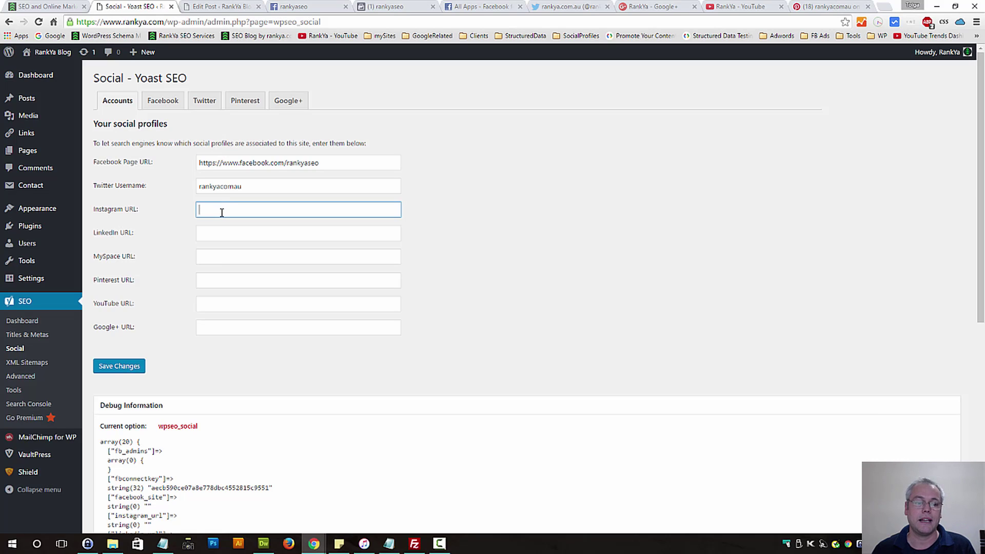
click(214, 235)
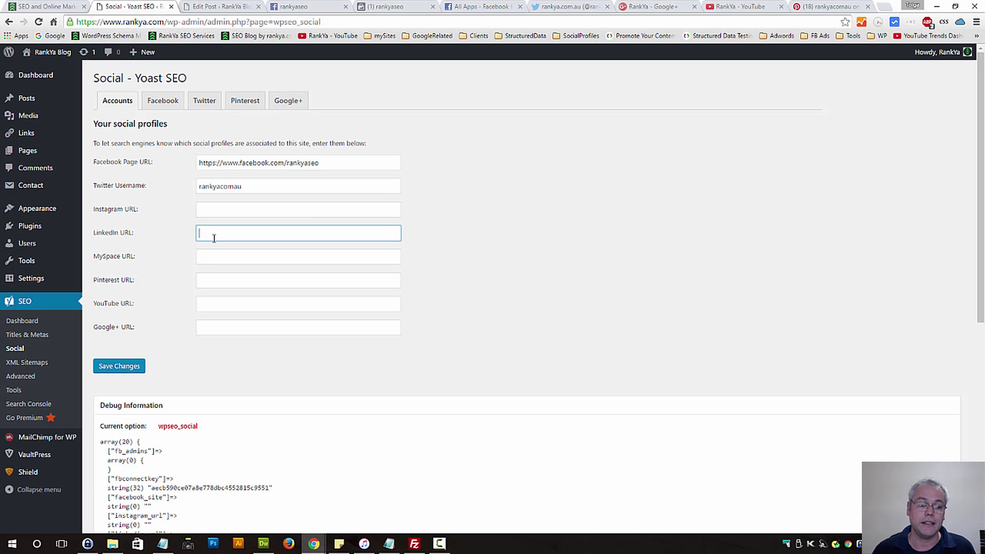
click(220, 280)
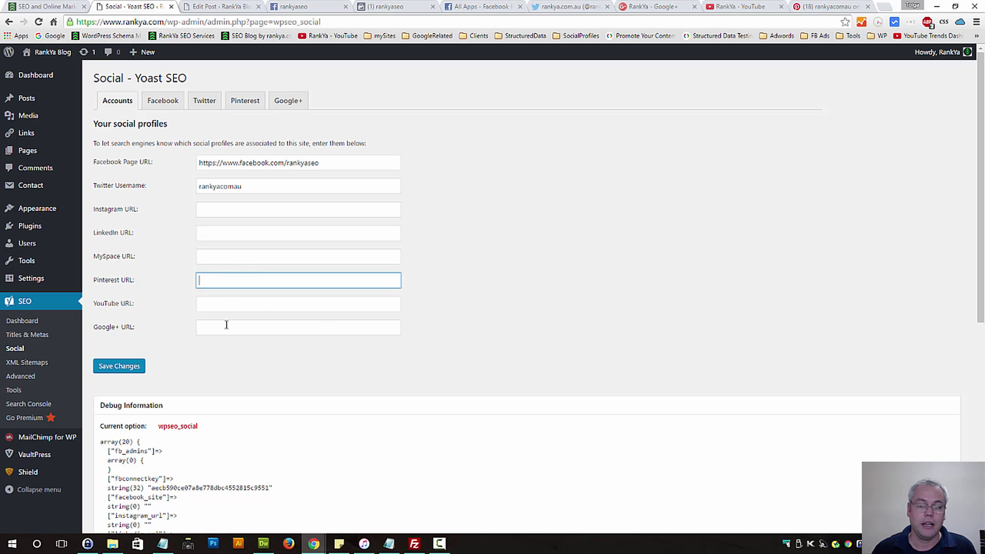
click(826, 6)
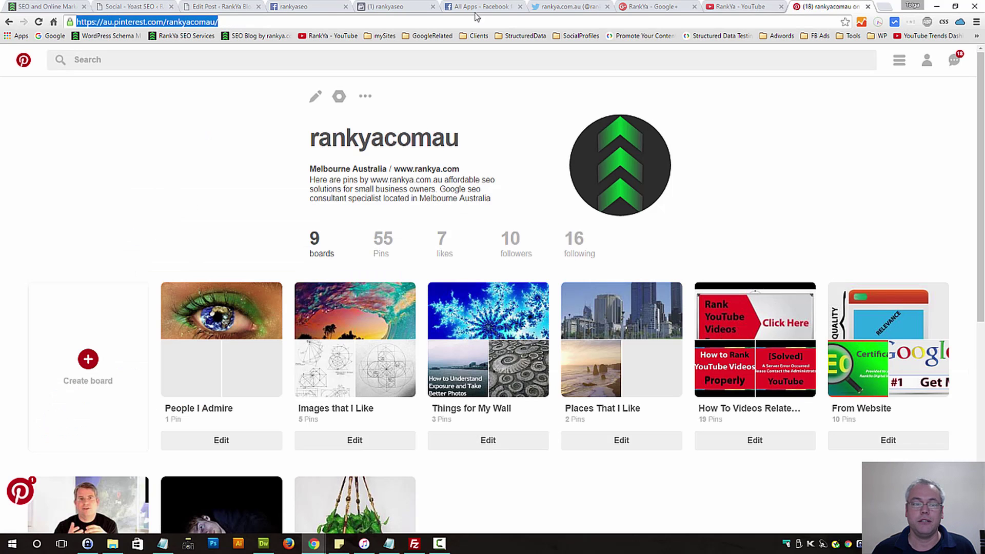
right_click(178, 26)
click(195, 61)
click(131, 6)
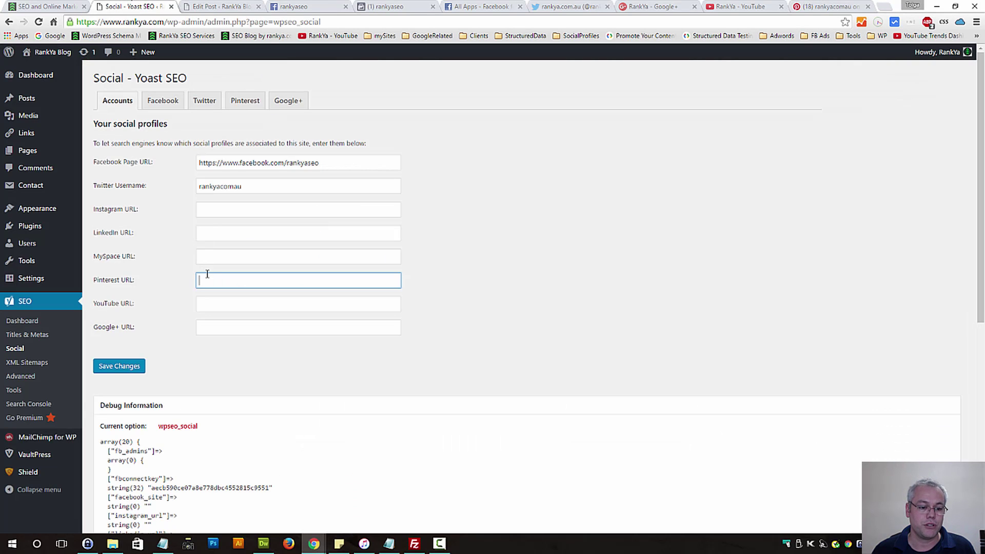
key(ctrl+v)
Step: Paste the YouTube channel URL into the YouTube URL field, leaving Google+ empty
click(235, 308)
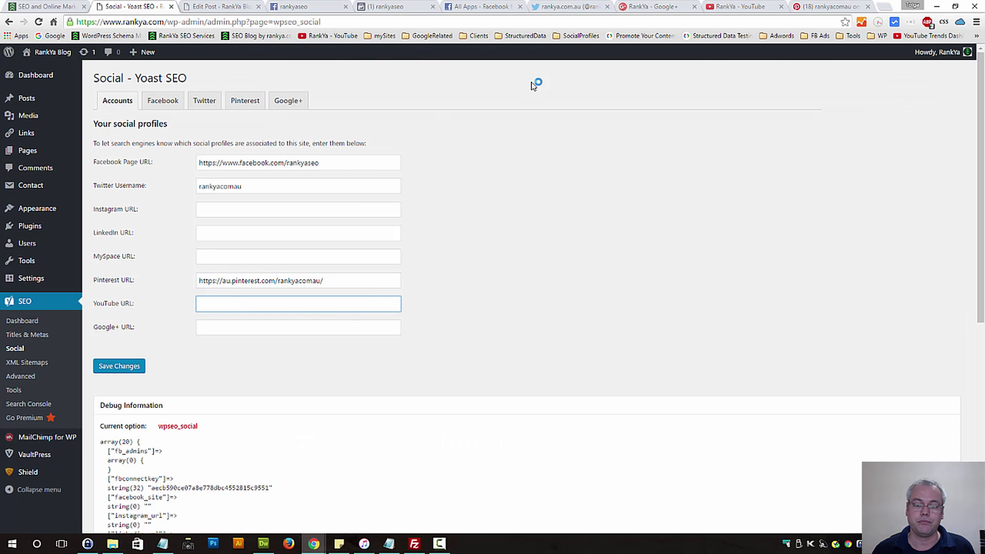
click(730, 6)
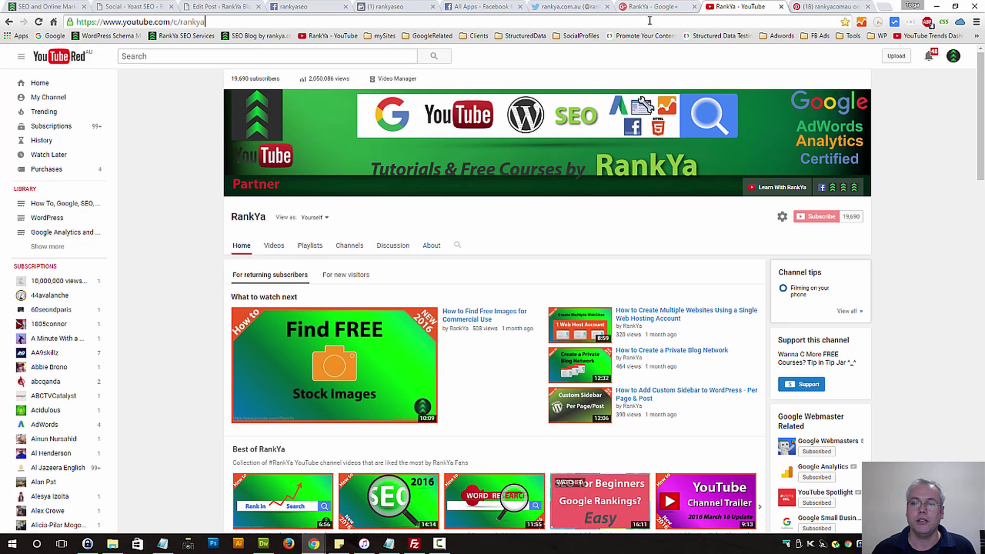
click(173, 22)
click(173, 21)
triple_click(173, 21)
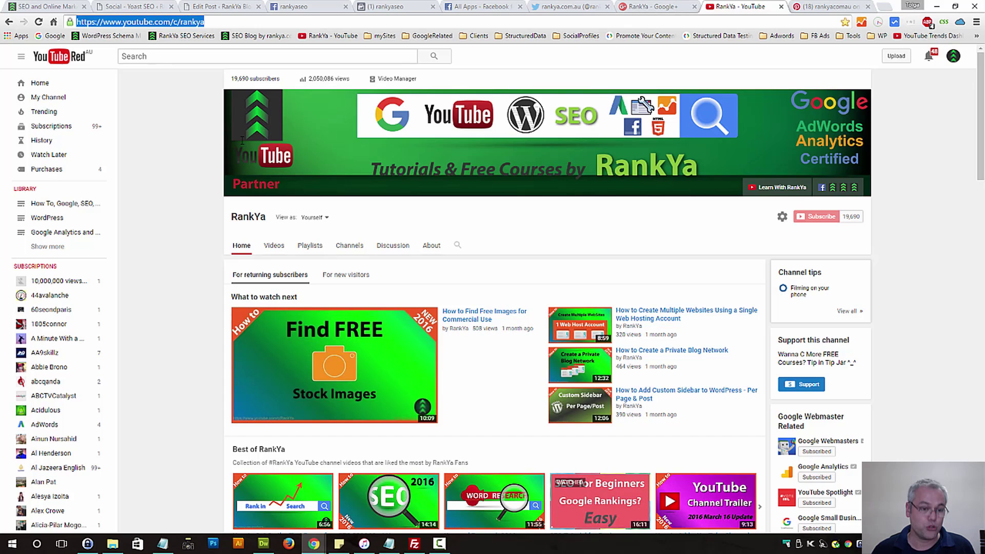
click(147, 6)
key(ctrl+v)
key(Tab)
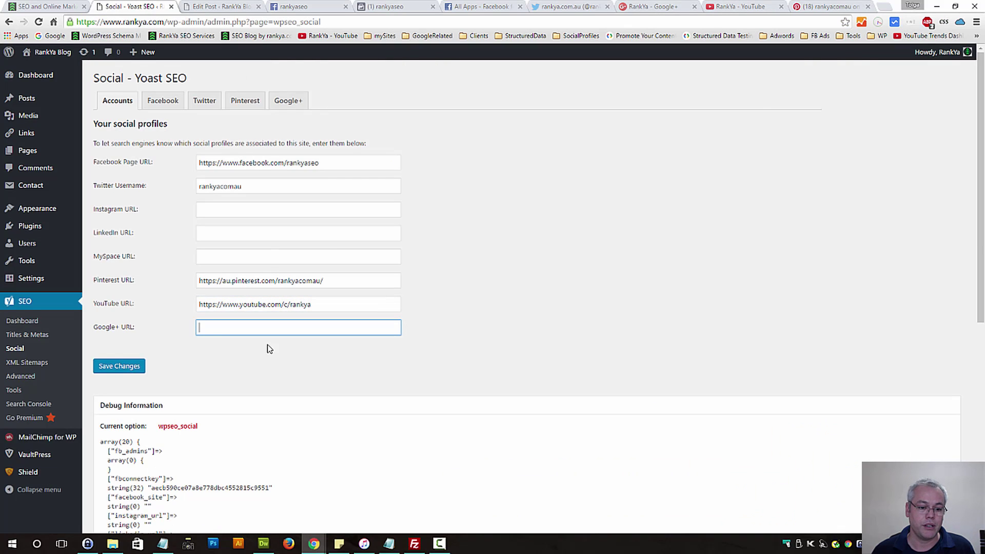
click(659, 6)
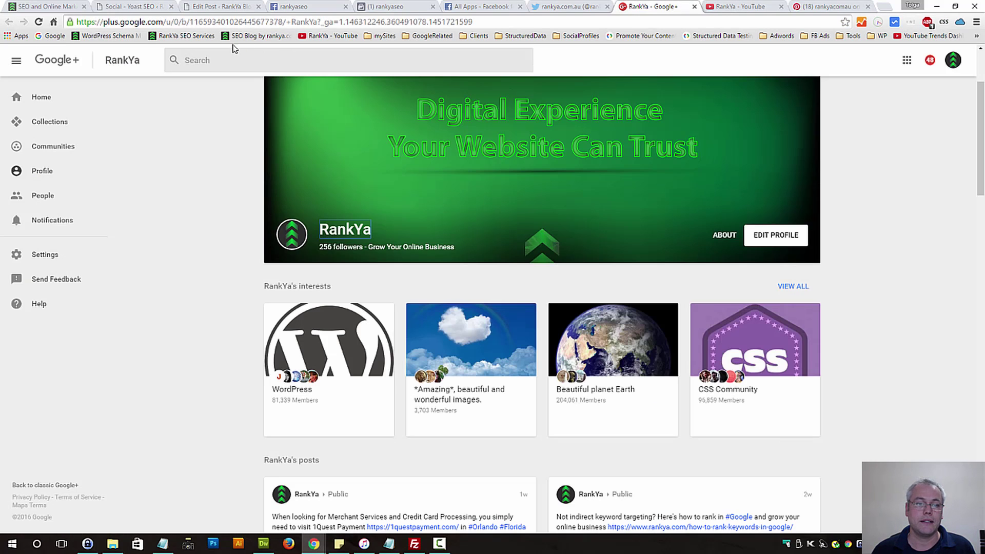
Step: Paste the short +RankYa Google+ address from the notes into the Google+ URL field
click(133, 7)
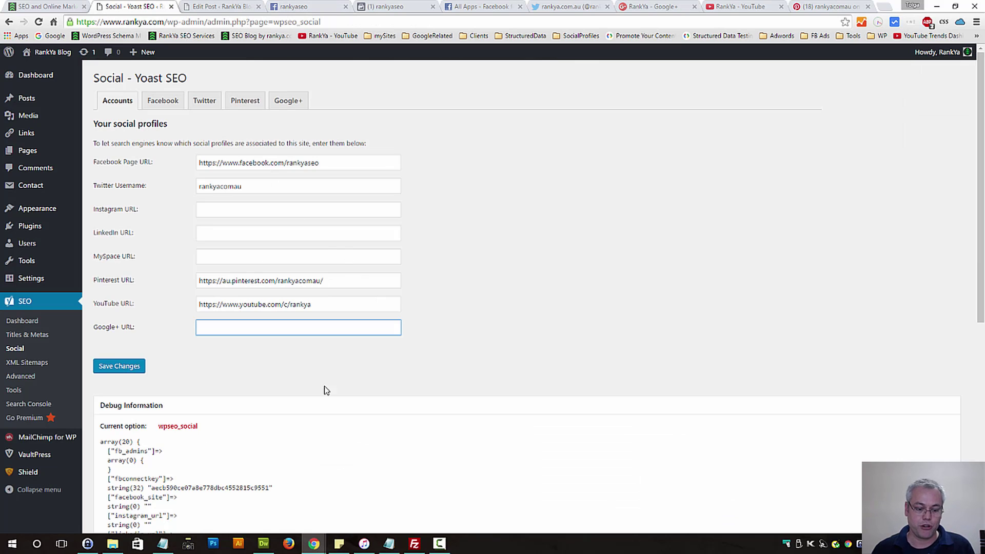
click(169, 542)
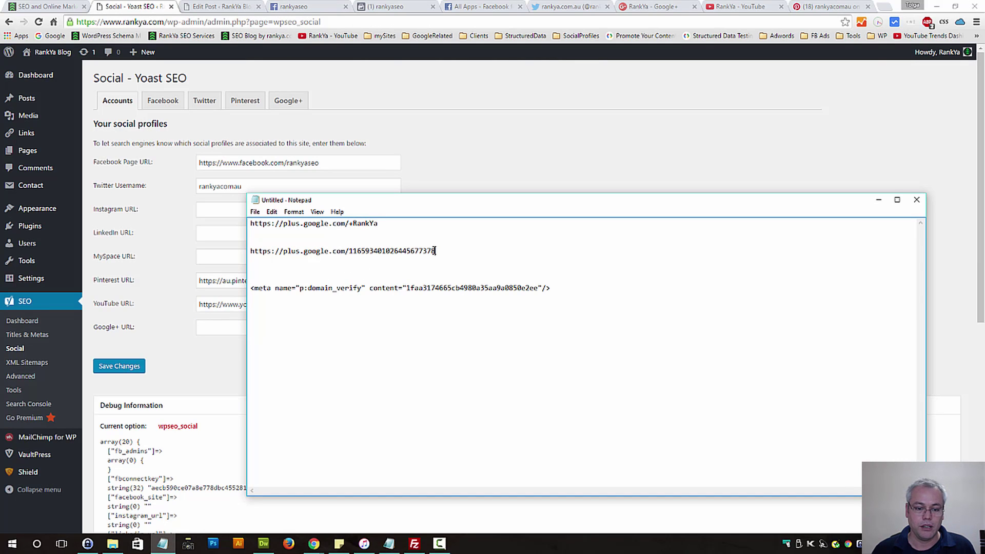
drag(435, 252, 210, 254)
drag(416, 224, 243, 232)
click(215, 323)
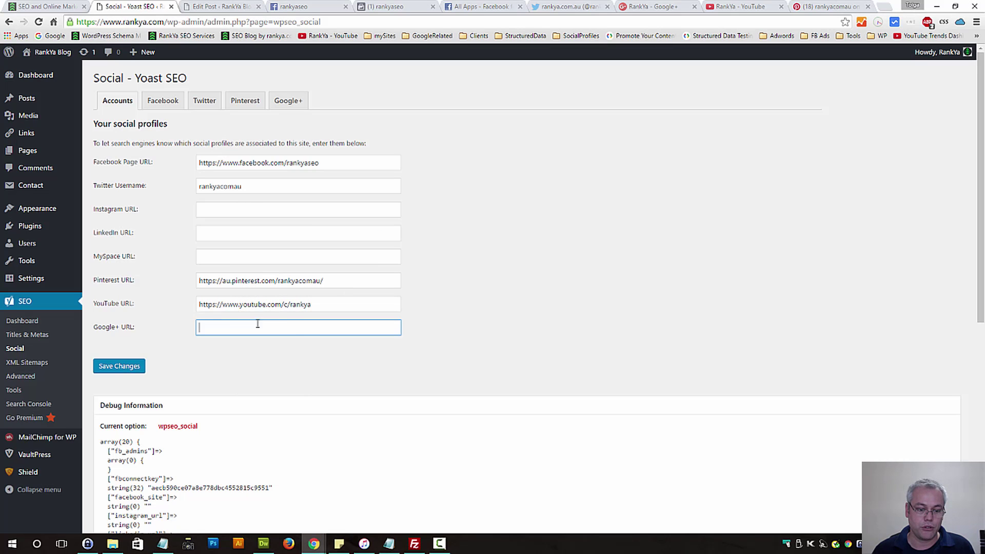
key(ctrl+v)
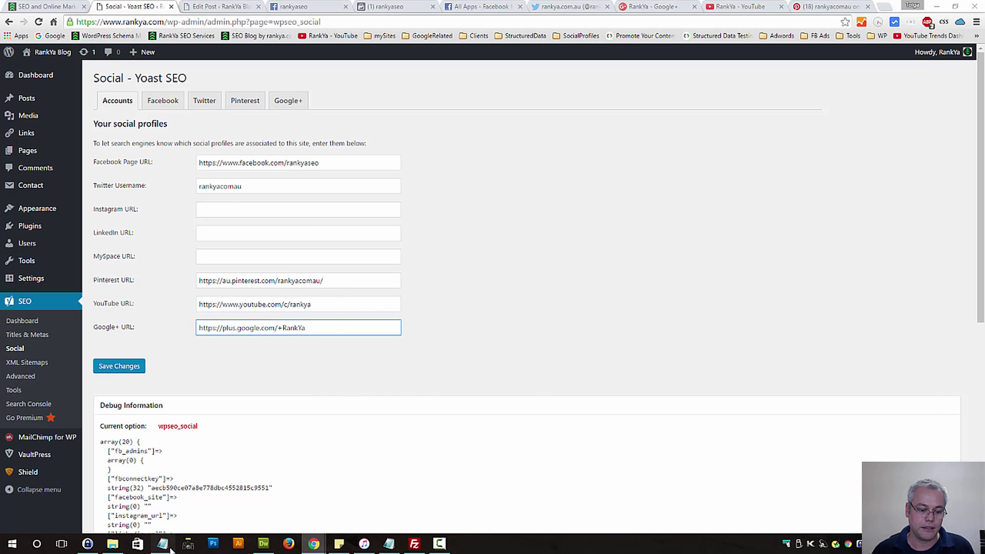
Step: Swap in the numeric Google+ profile URL from the notes, then restore the +RankYa address
click(164, 545)
drag(441, 251, 249, 252)
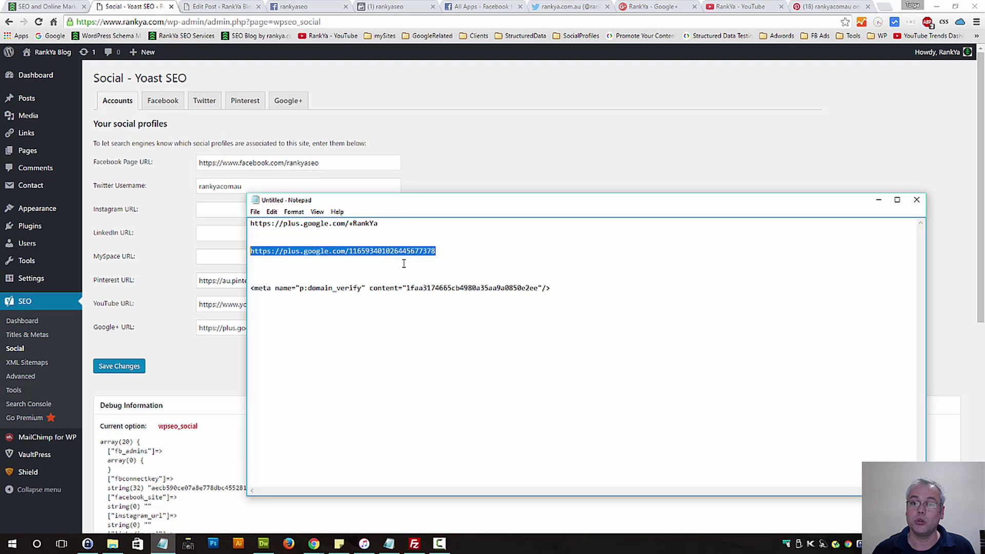
key(ctrl+c)
click(219, 326)
key(ctrl+a)
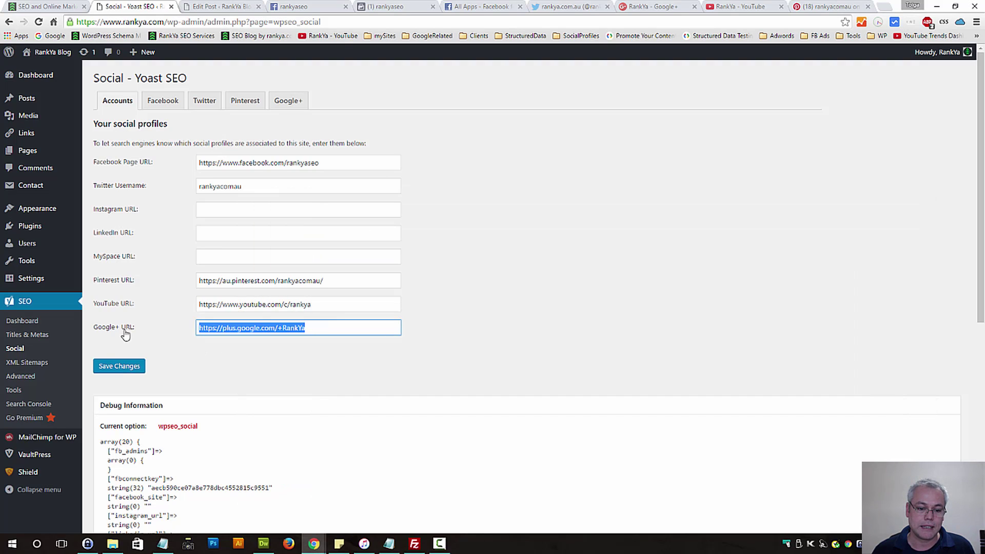
key(ctrl+v)
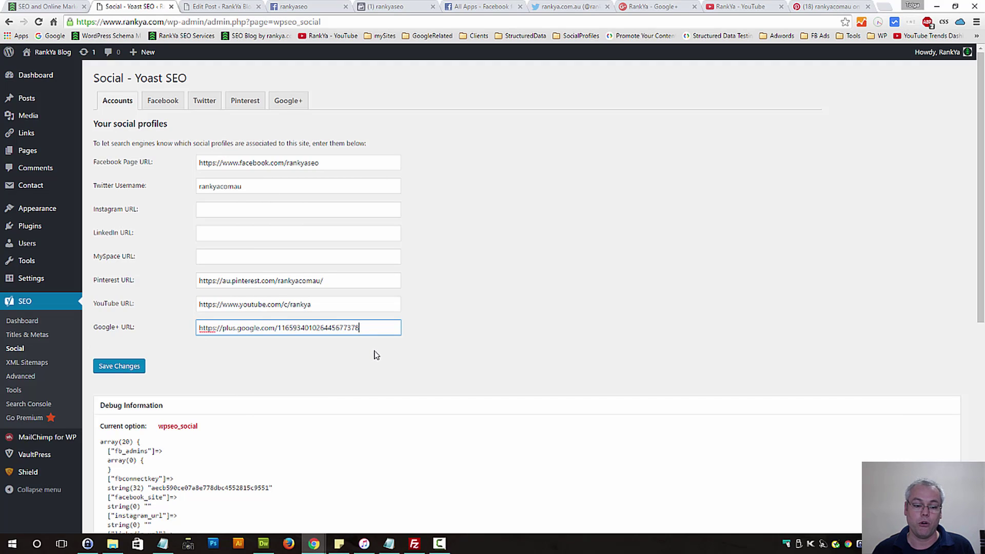
key(ctrl+a)
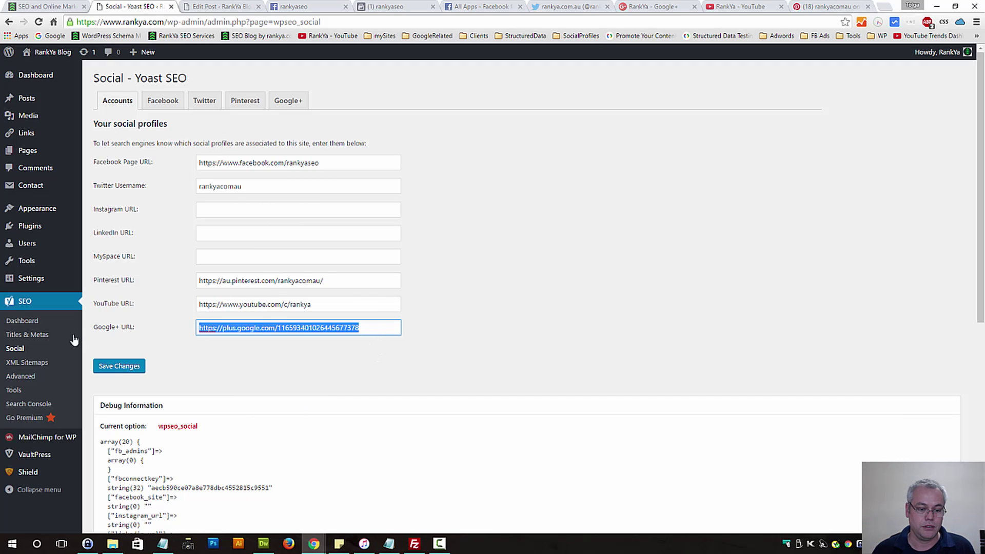
key(ctrl+v)
click(286, 97)
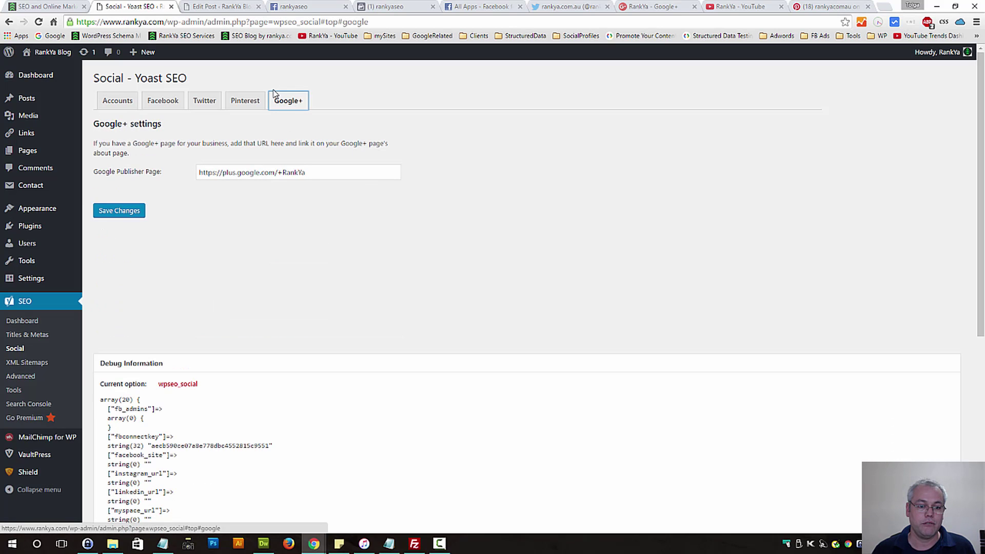
click(90, 173)
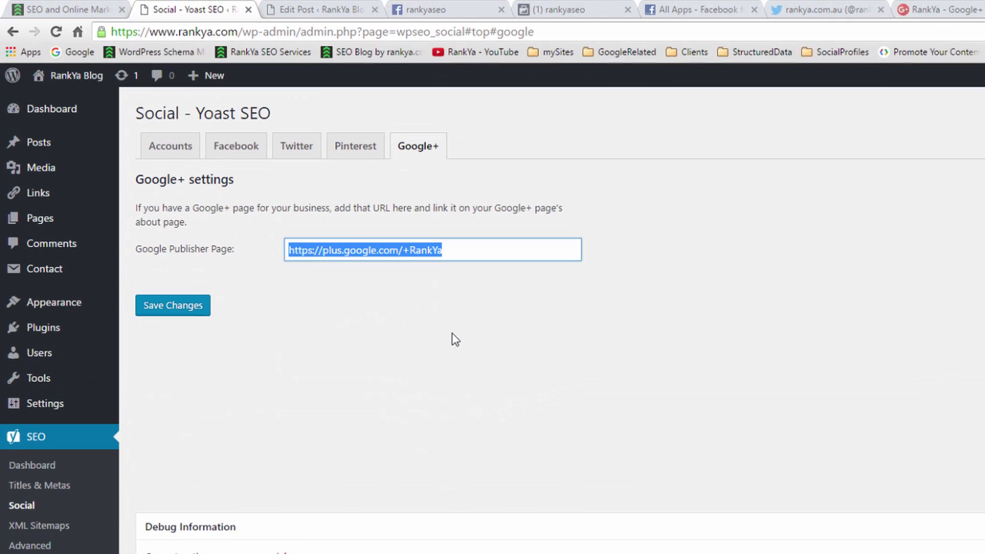
key(End)
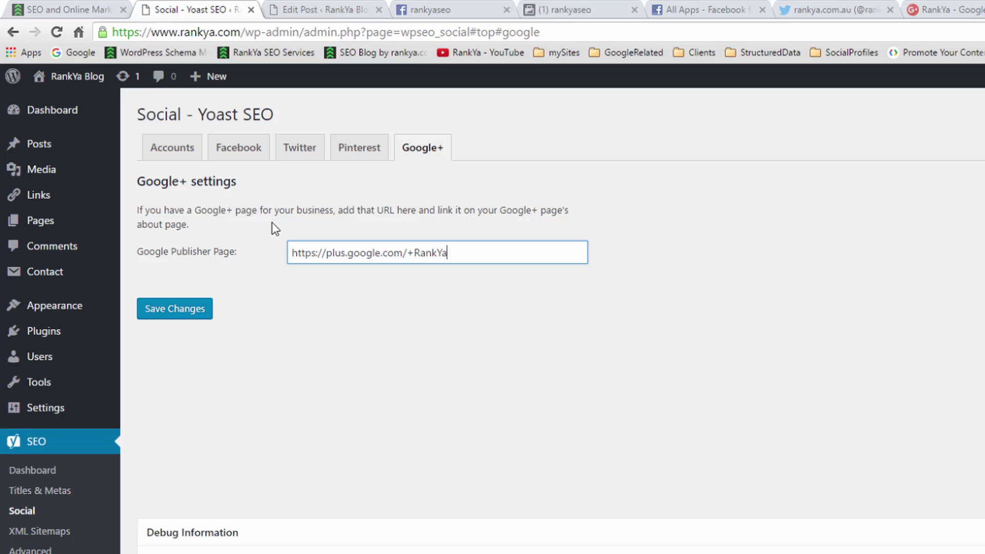
Step: Review the Facebook settings: Open Graph meta data enabled and the default image URL
click(228, 152)
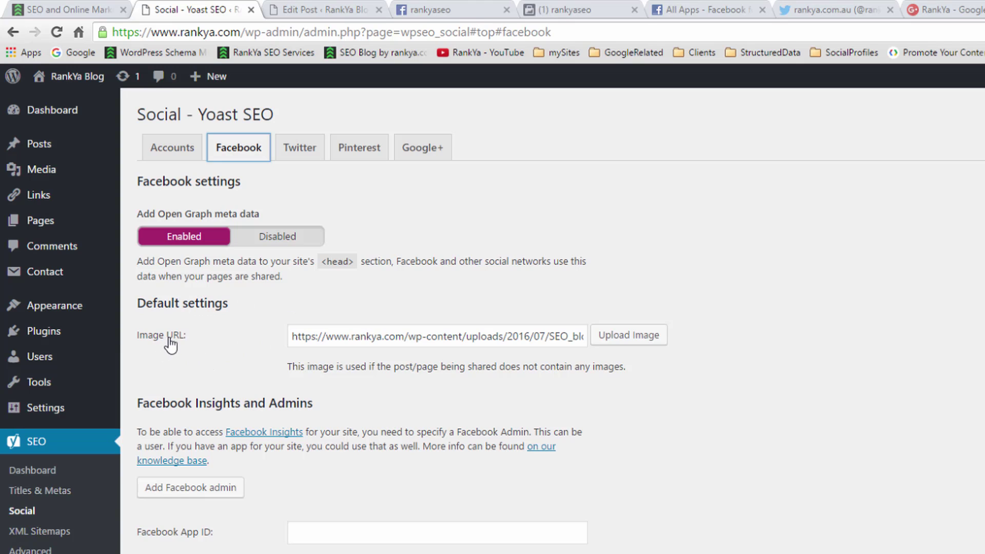
click(501, 338)
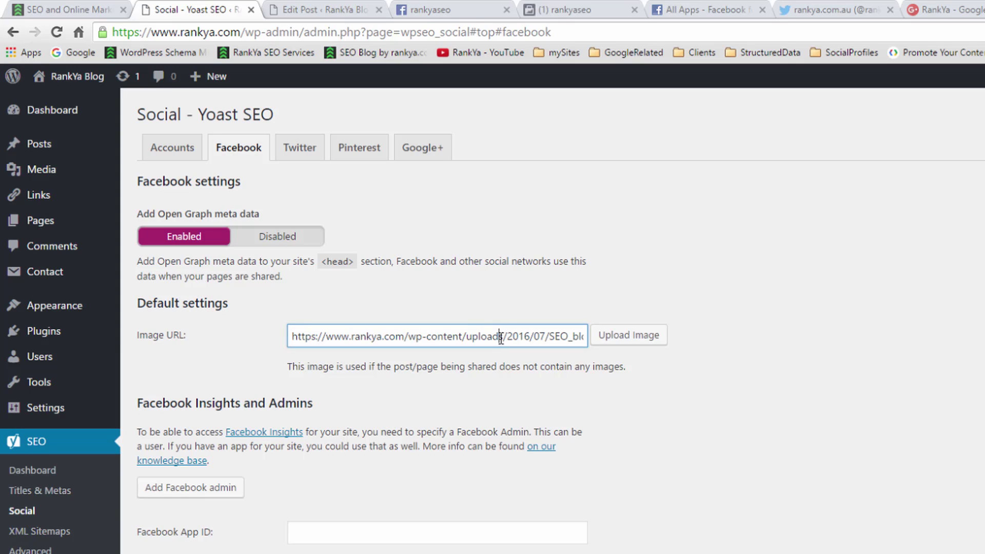
key(ctrl+a)
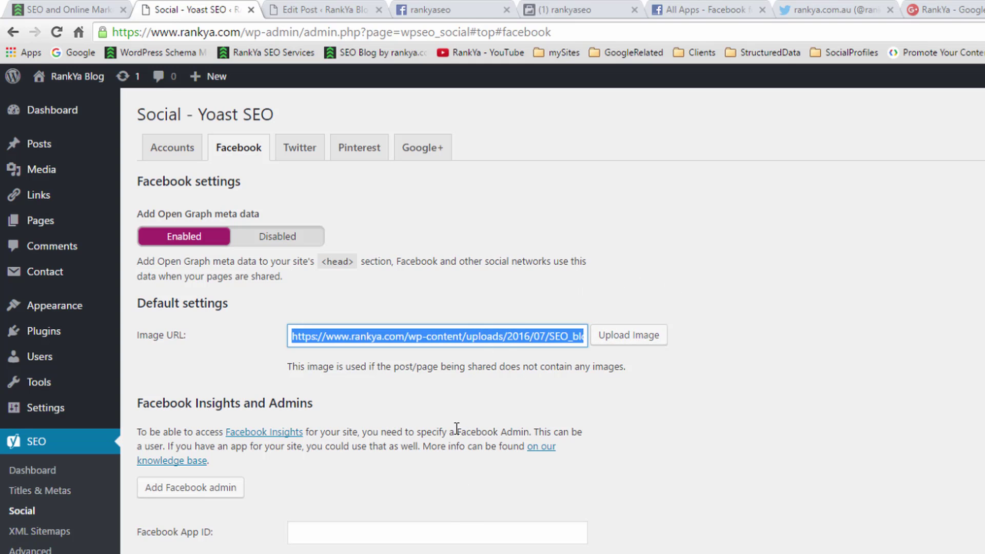
double_click(211, 405)
click(298, 404)
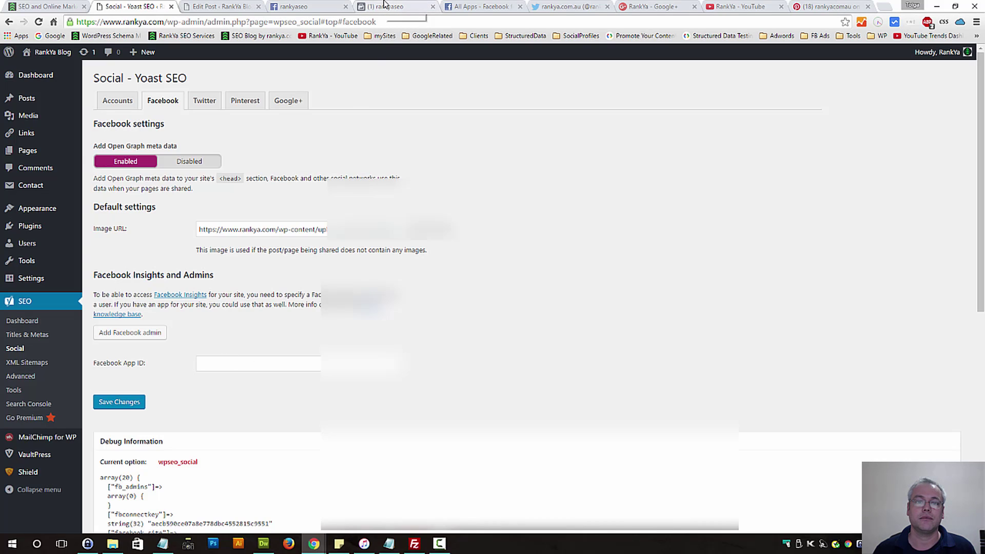
Step: Find the rankyasharebutton app on the Facebook developers apps page and select its App ID
click(386, 6)
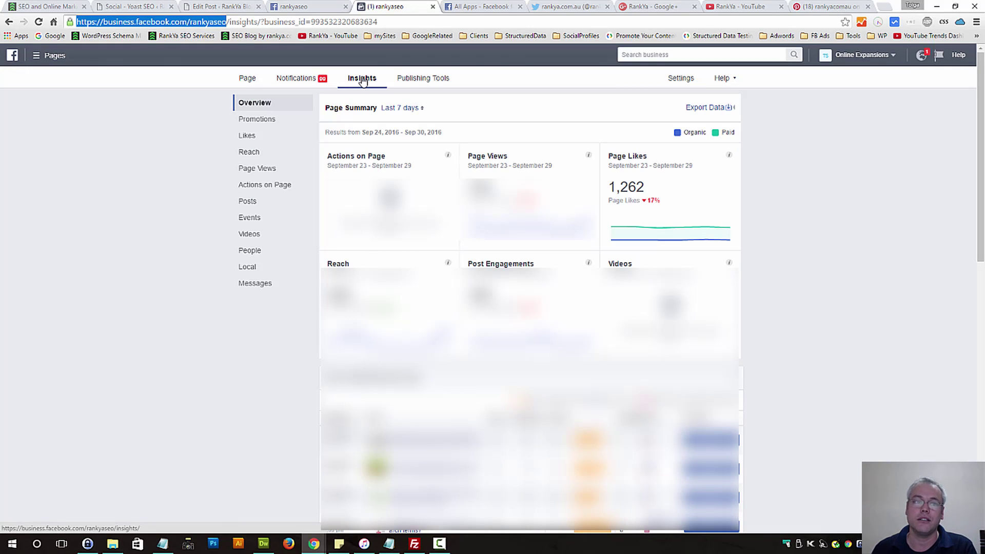
key(ctrl+2)
click(468, 7)
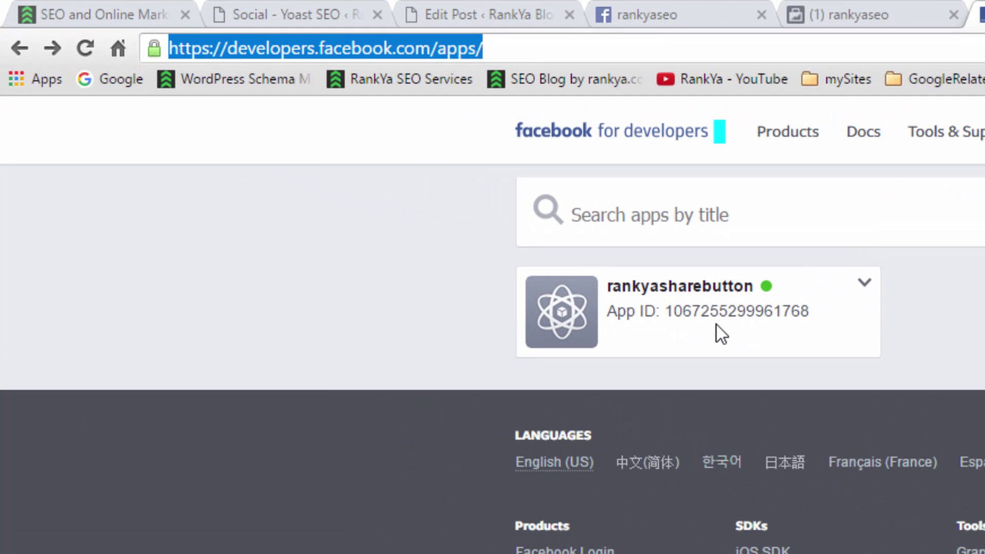
drag(667, 310, 820, 310)
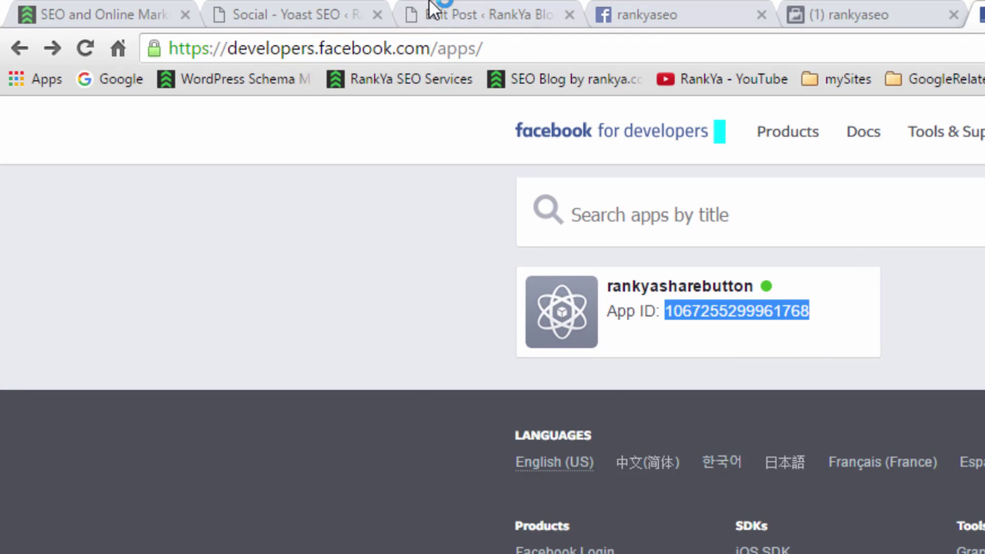
Step: Paste the App ID into Facebook App ID, undo it, and save the Facebook settings
click(287, 15)
click(221, 364)
key(ctrl+v)
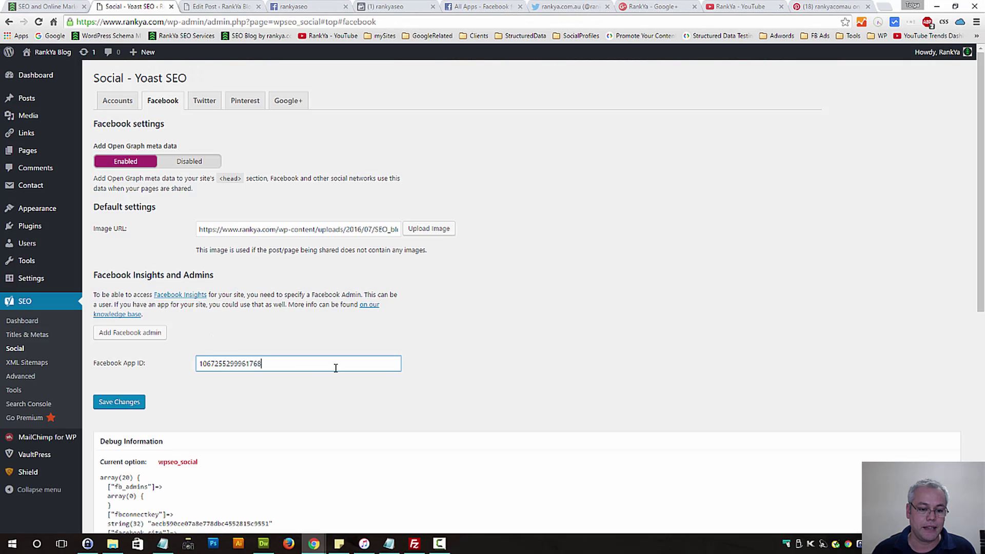
key(ctrl+z)
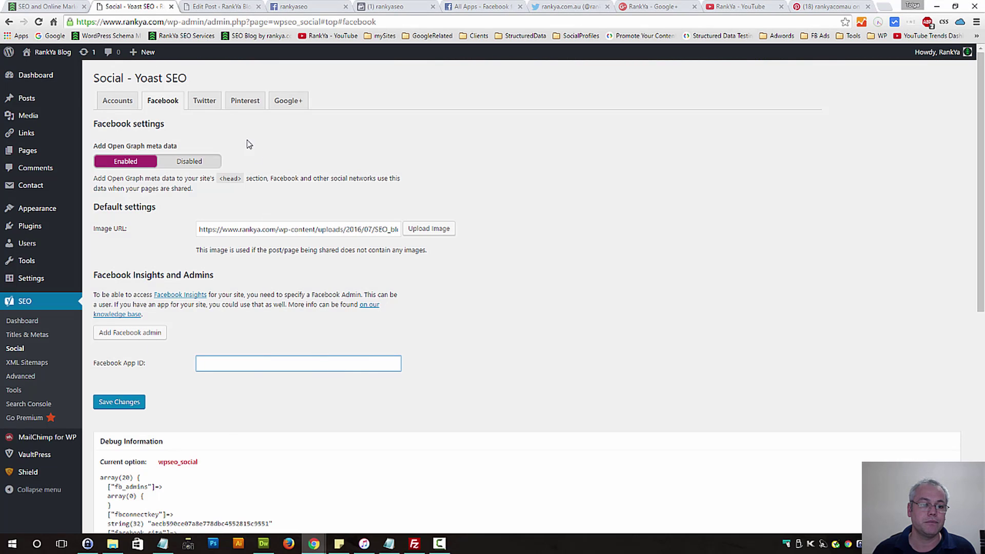
click(114, 403)
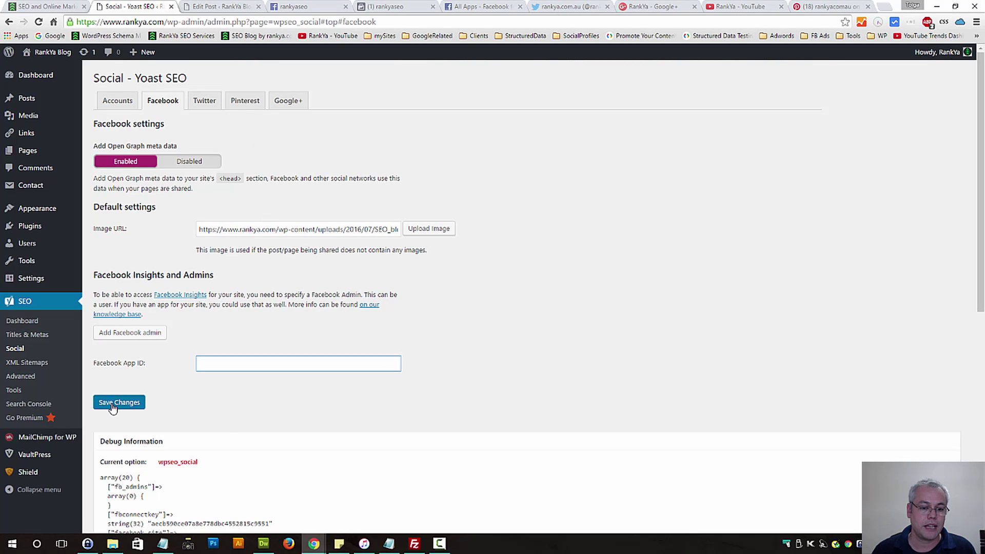
Step: Set the Twitter default card type to Summary with large image
click(199, 103)
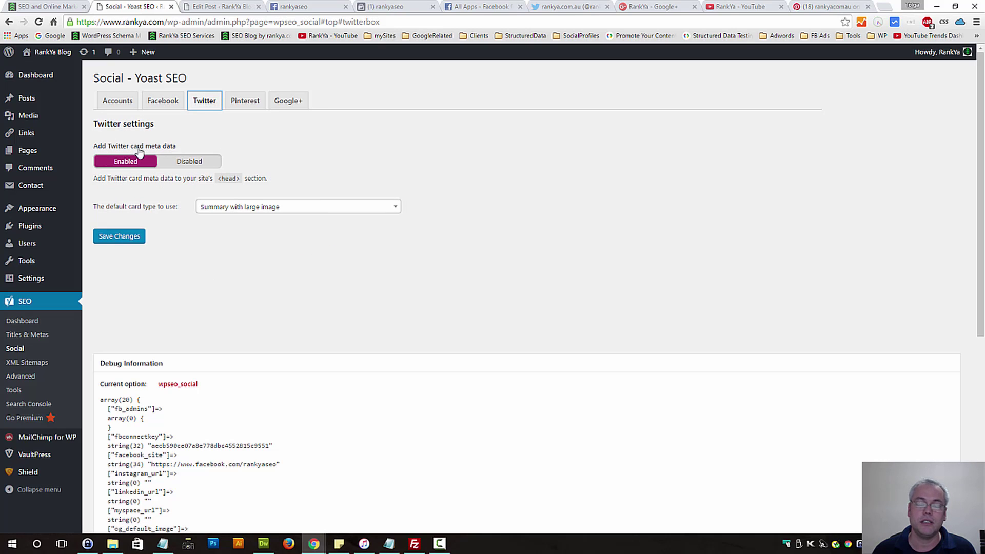
click(276, 211)
click(242, 246)
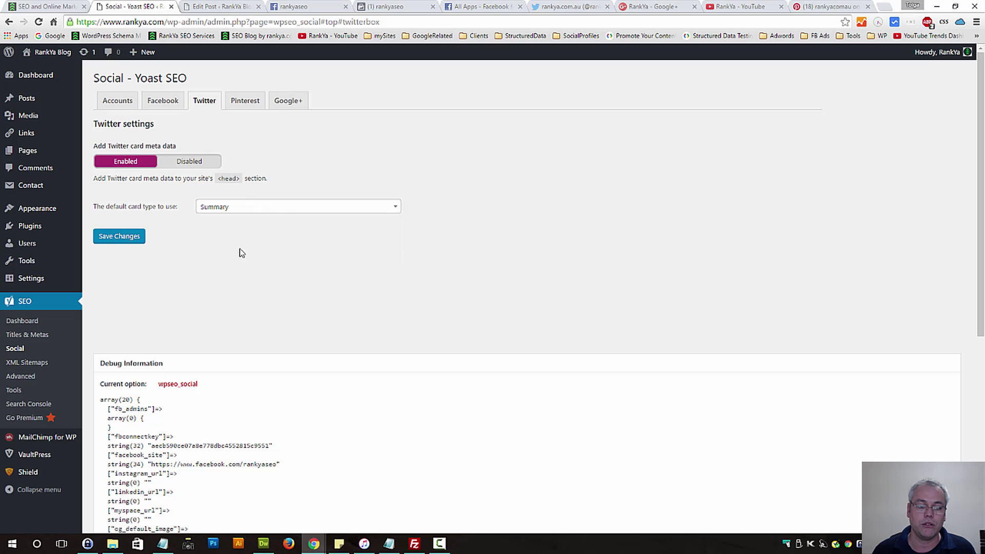
click(273, 208)
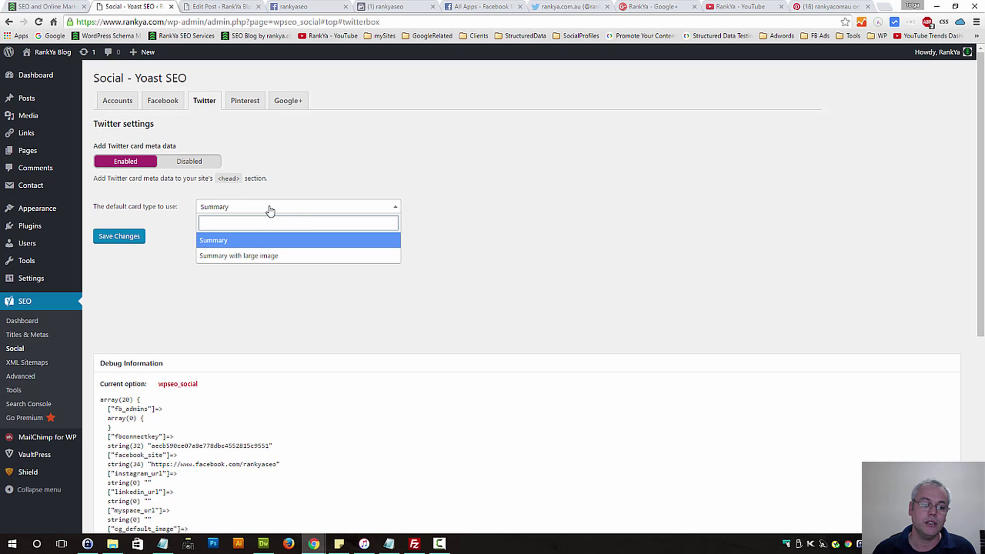
click(244, 255)
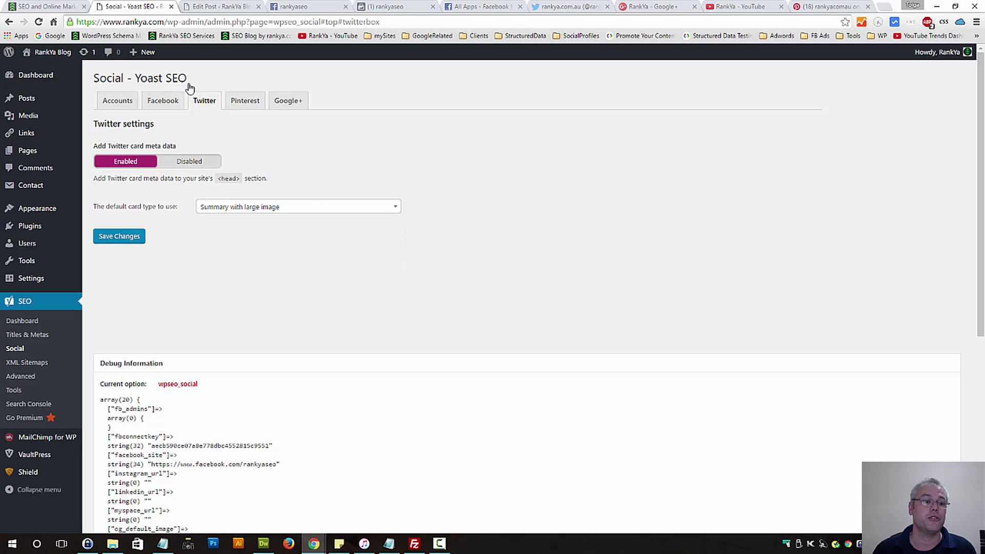
Step: Open the How to Rank Keywords in Google post from the site's home page
click(59, 6)
scroll(590, 360, down, 5)
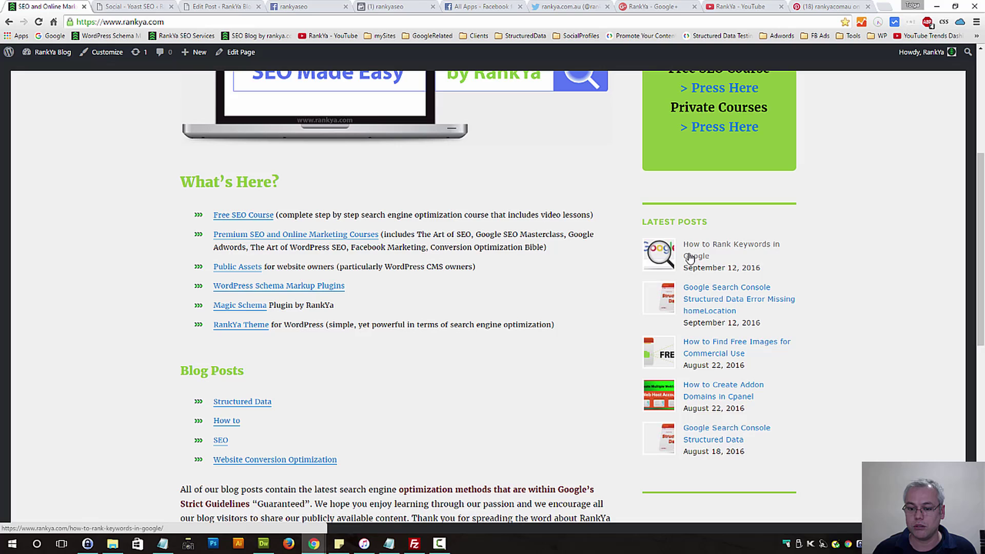
click(721, 265)
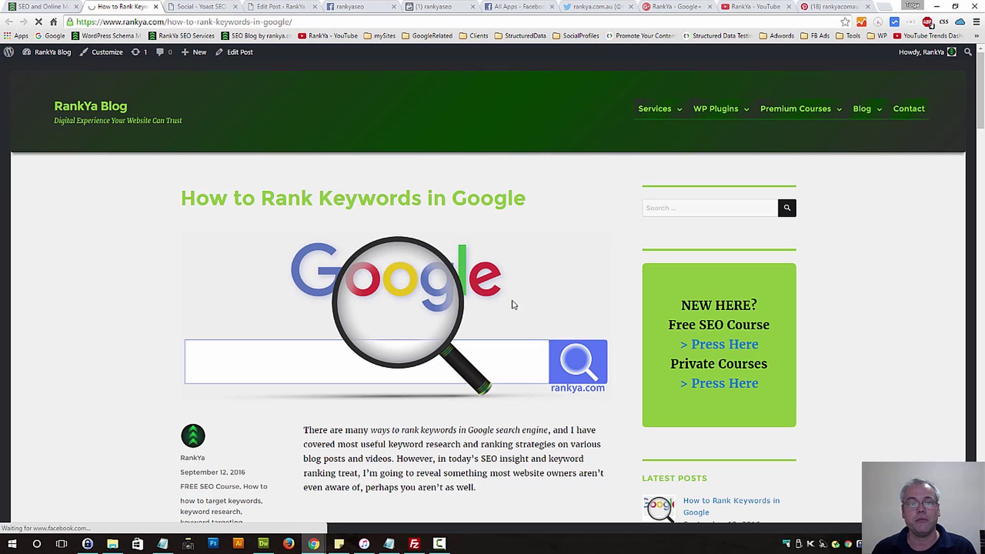
click(196, 7)
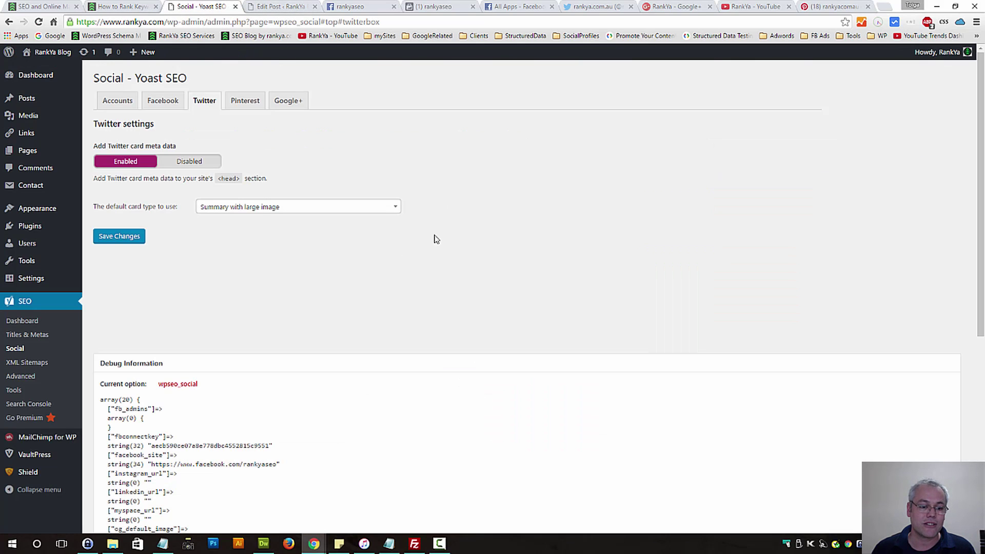
Step: Reselect Summary with large image as the card type and save the Twitter settings
click(258, 210)
click(246, 240)
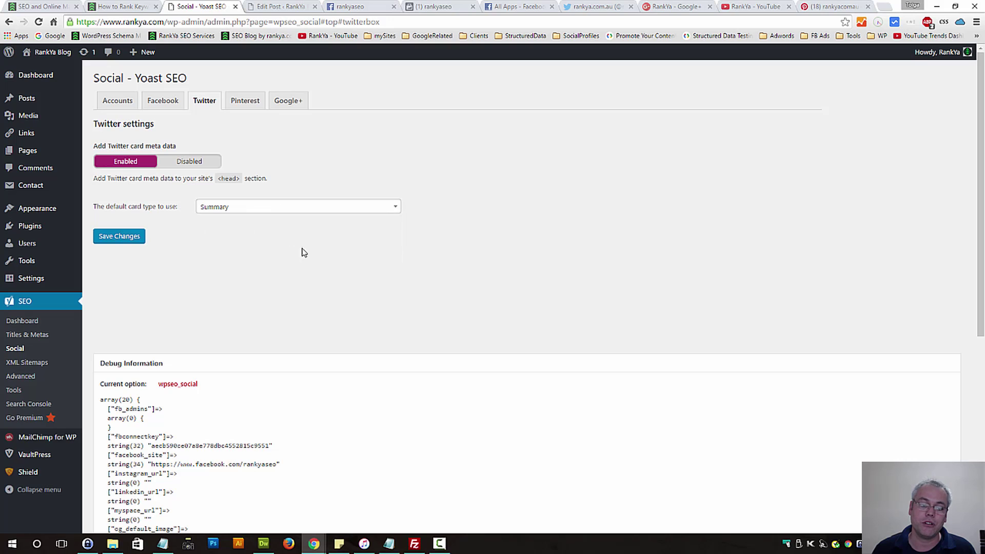
click(257, 206)
click(233, 255)
click(121, 238)
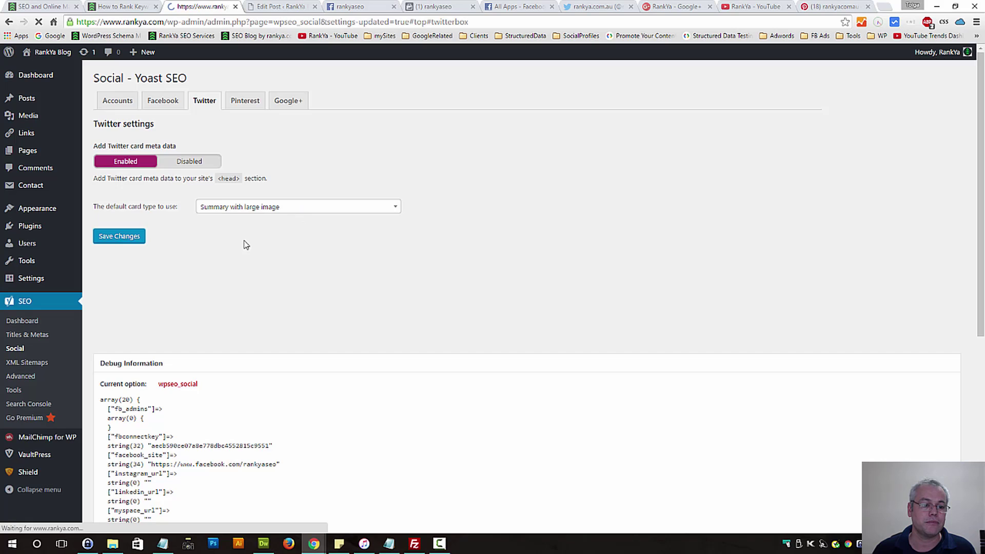
click(245, 101)
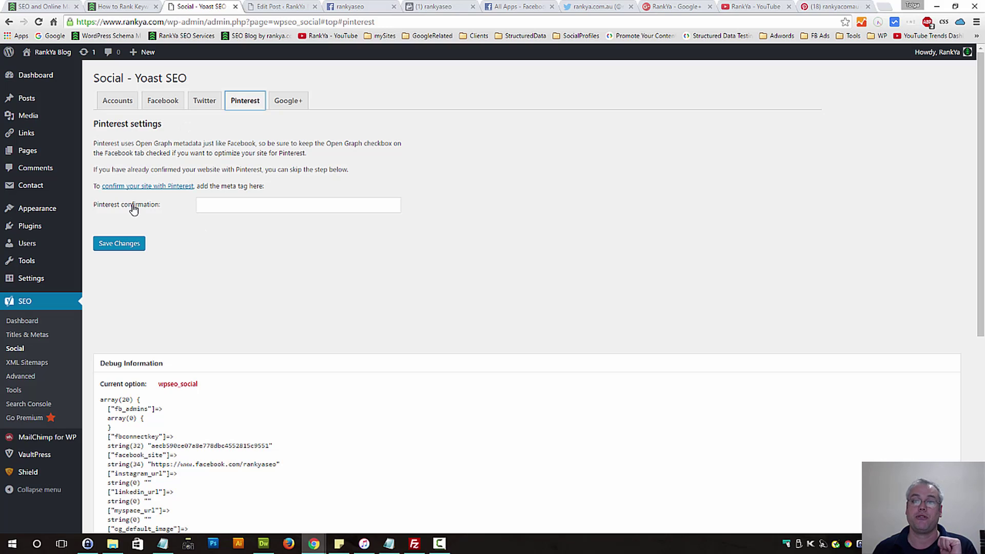
Step: Start Pinterest website confirmation from the profile settings and select the p:domain_verify meta tag
click(817, 6)
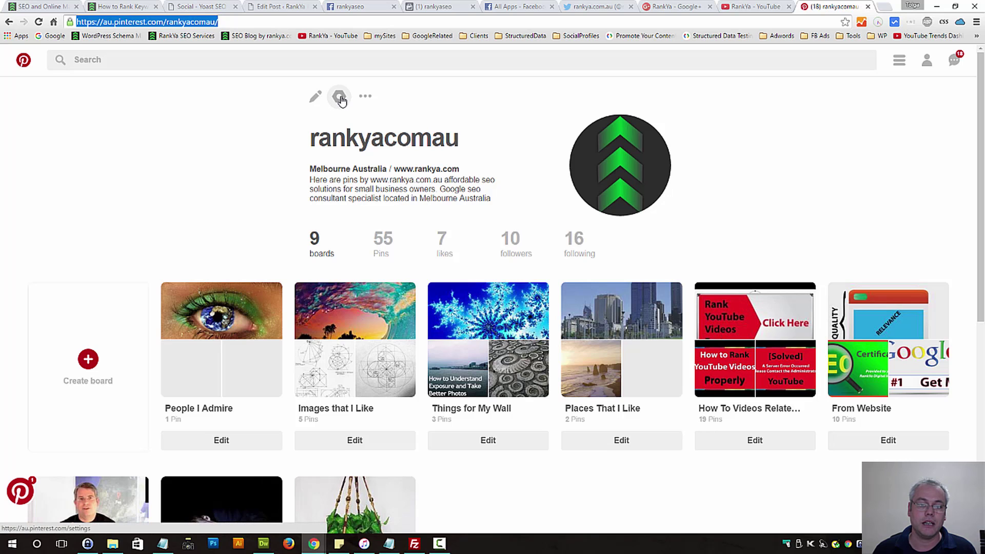
click(338, 99)
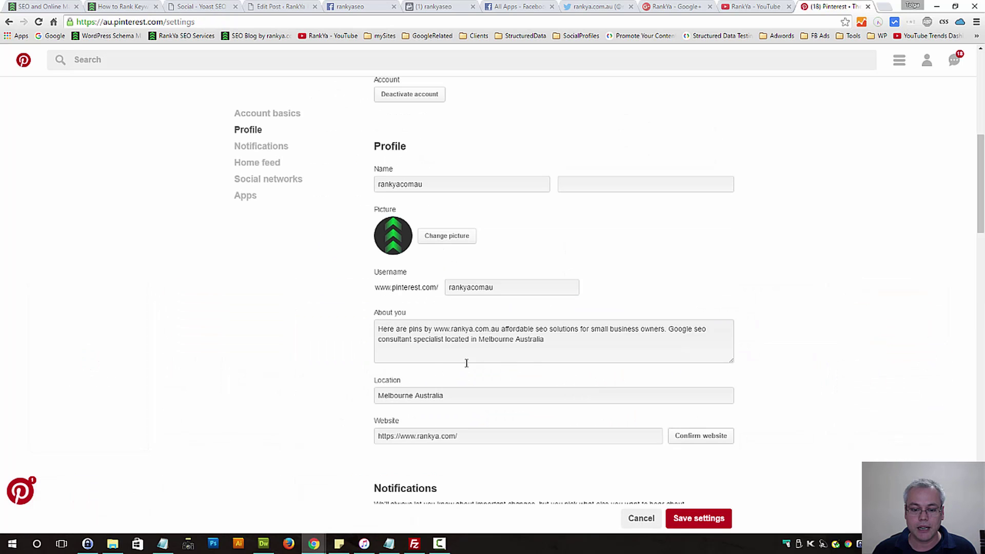
scroll(429, 277, down, 4)
drag(469, 228, 339, 232)
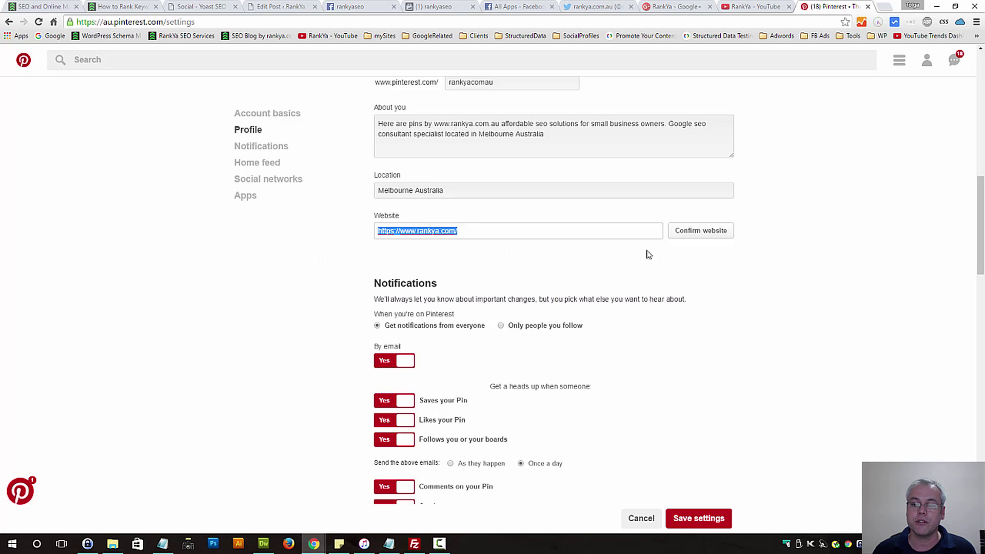
click(693, 240)
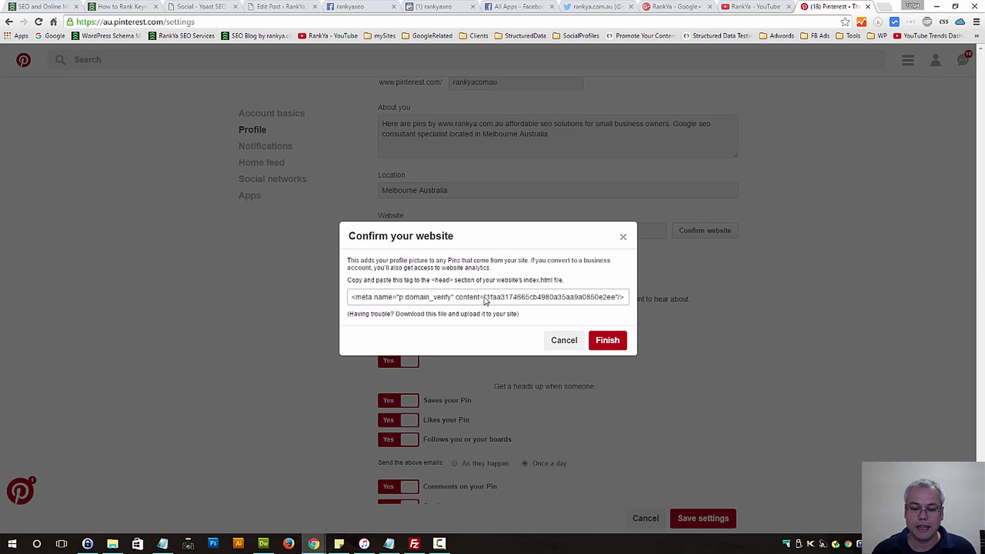
click(486, 301)
key(ctrl+c)
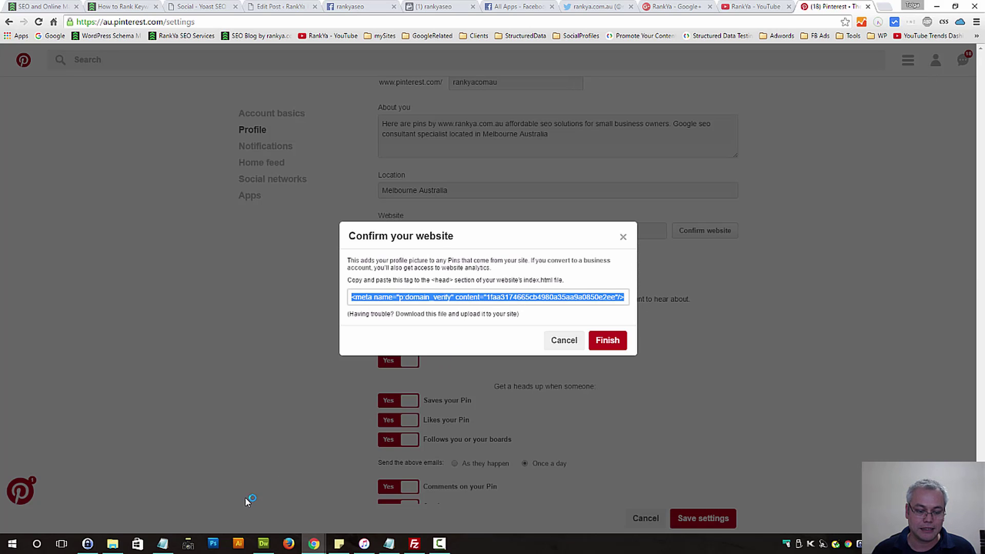
Step: Paste the Pinterest meta tag into Notepad and copy just its verification code
click(163, 549)
click(555, 300)
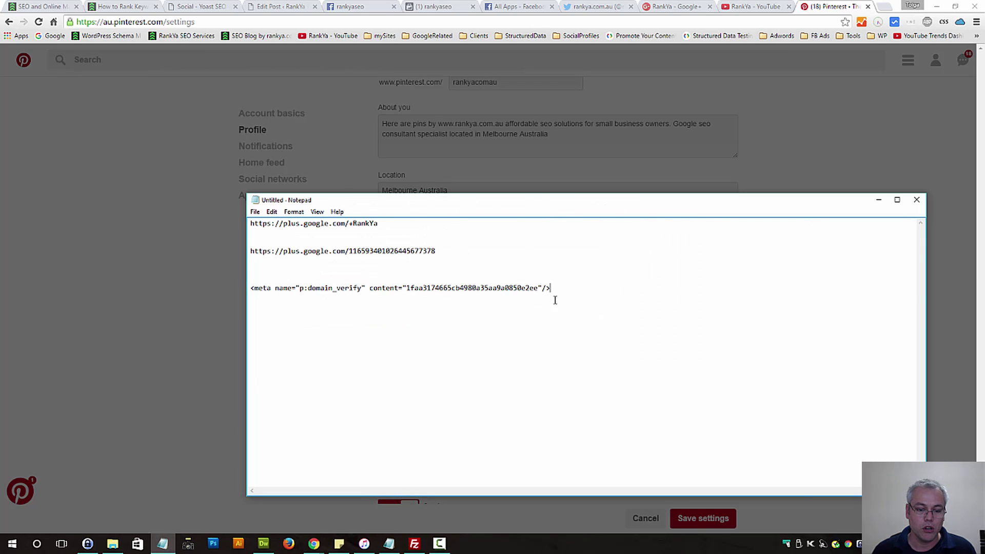
key(ctrl+v)
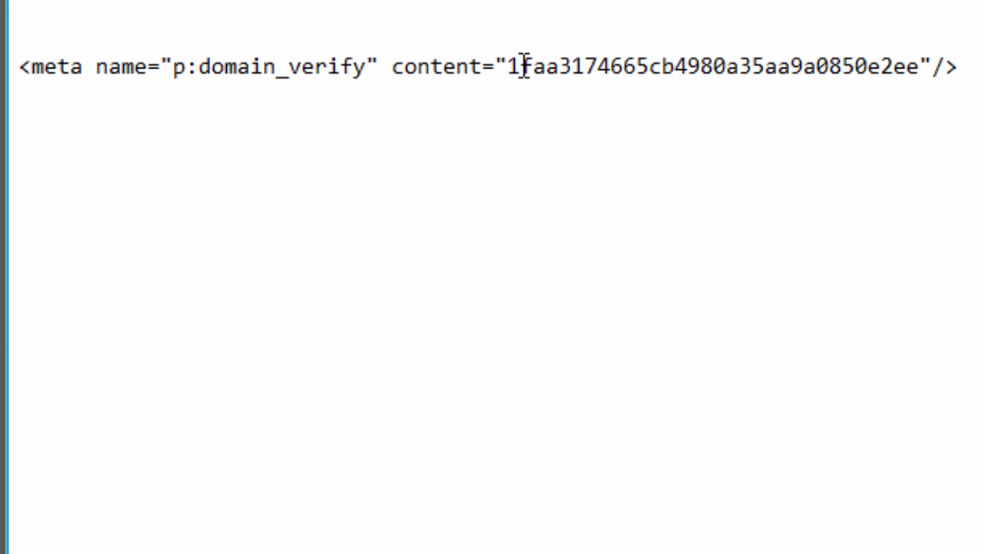
click(409, 324)
drag(509, 67, 919, 88)
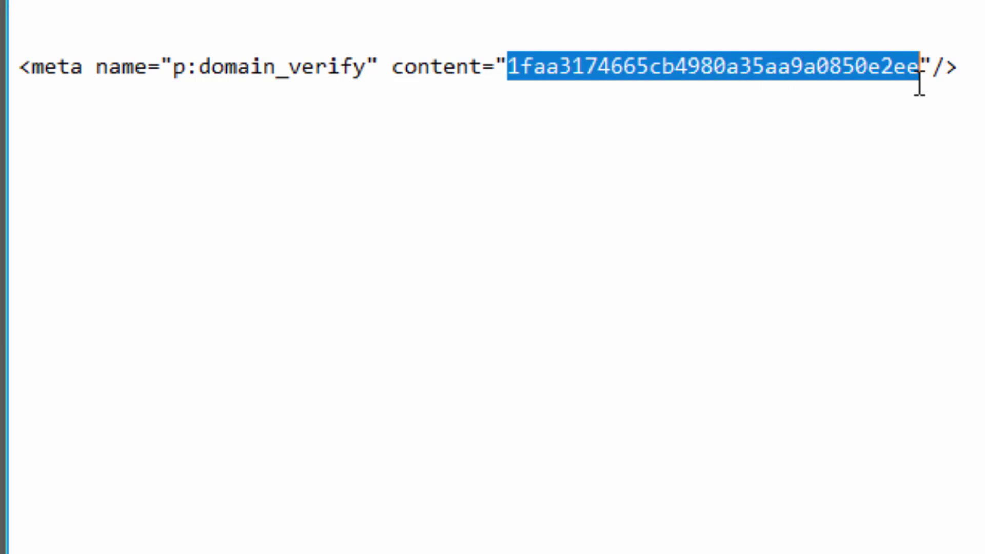
right_click(813, 59)
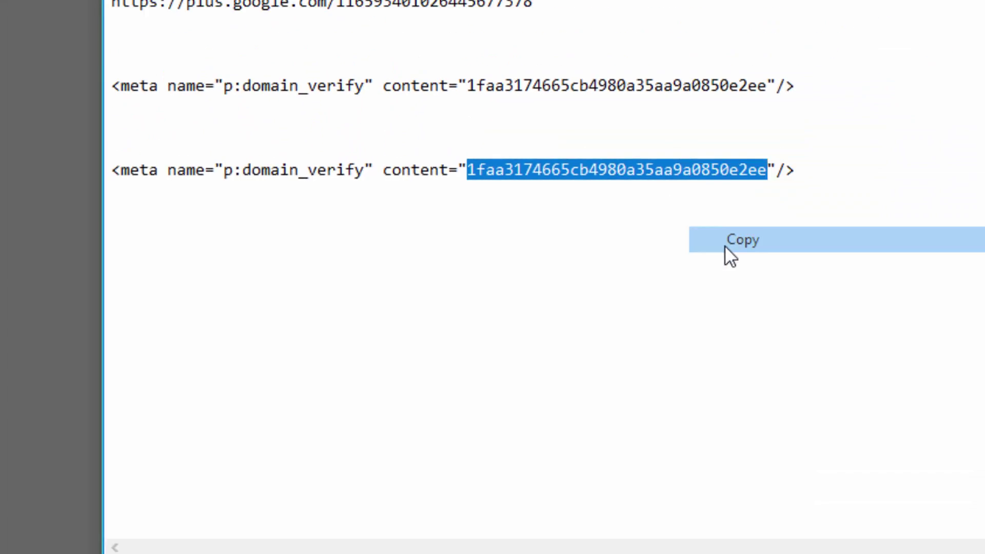
click(875, 161)
click(175, 6)
Step: Paste the verification code into Pinterest confirmation and save the settings
click(224, 205)
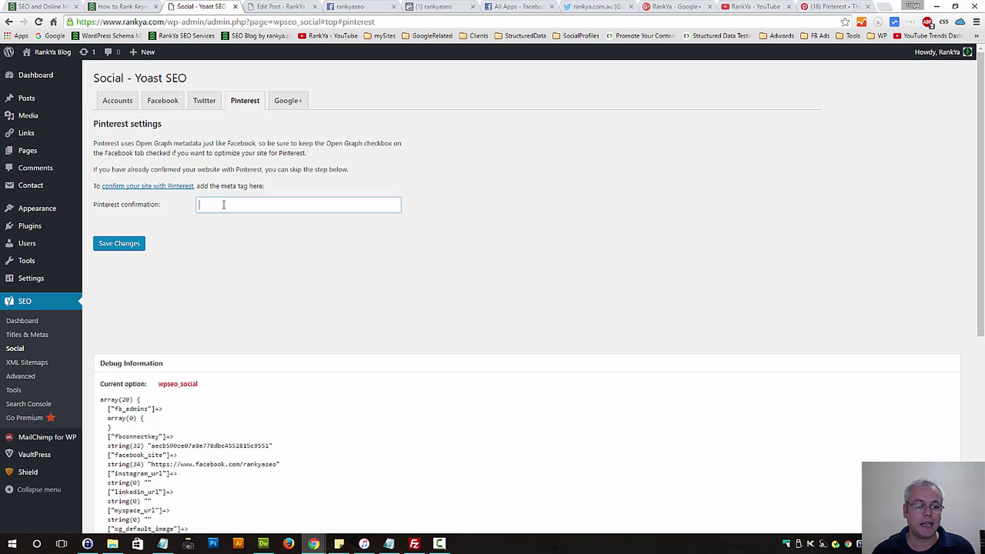
key(ctrl+v)
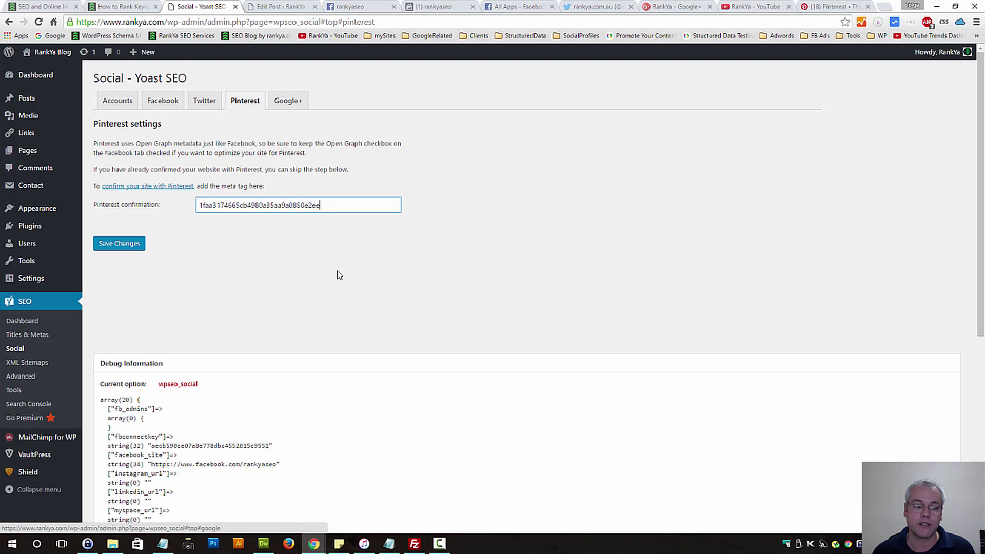
click(132, 244)
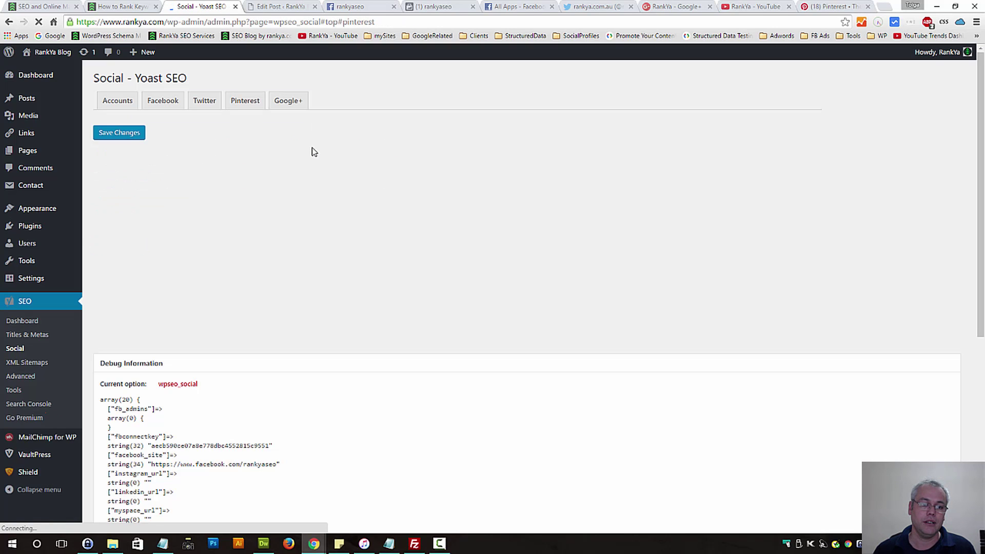
Step: Review the Google+, Twitter, Facebook and Accounts sections of the saved Social settings
click(288, 103)
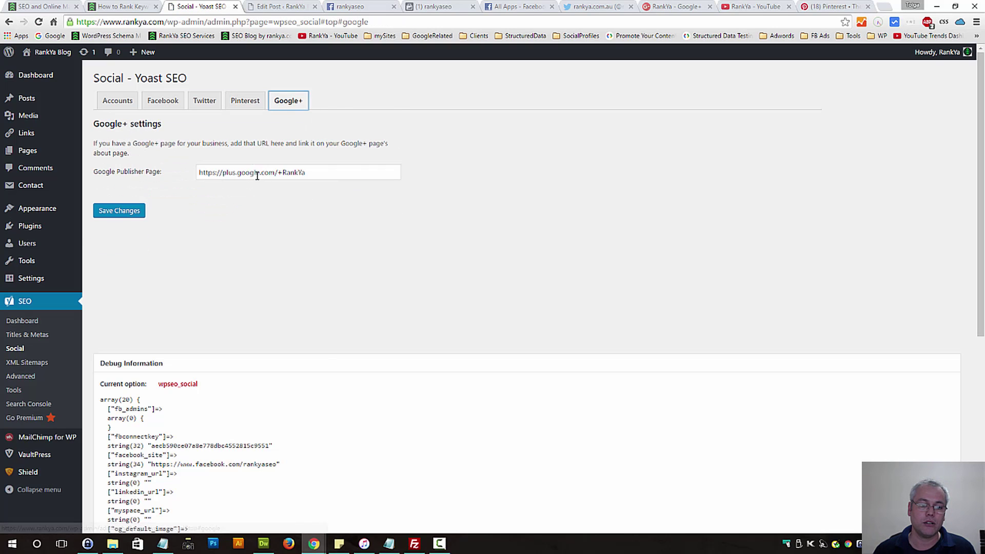
click(231, 100)
click(204, 103)
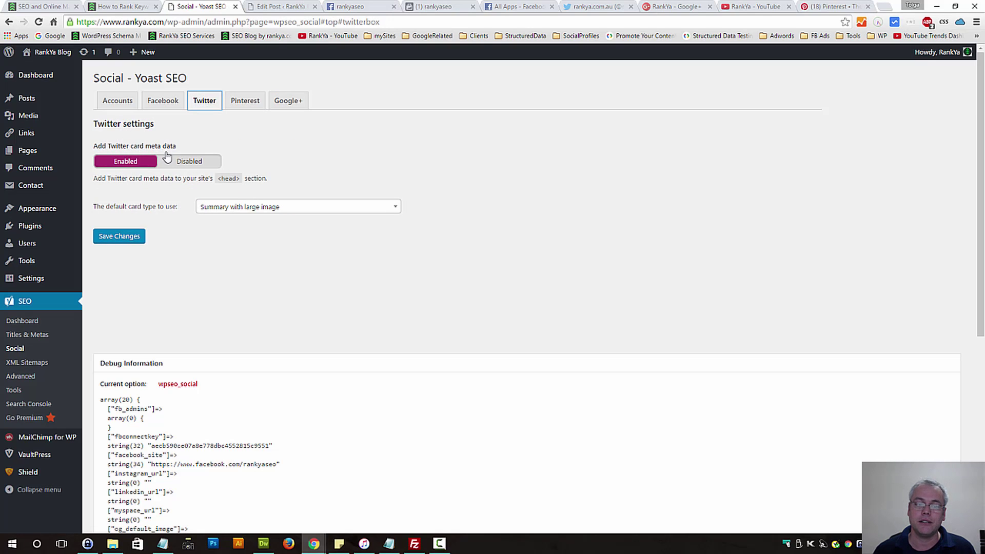
click(168, 102)
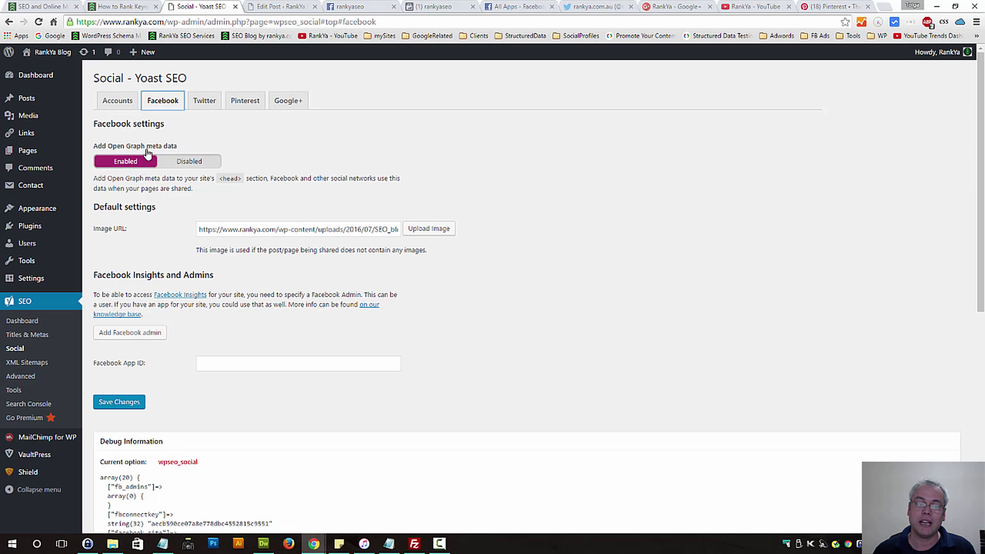
click(118, 102)
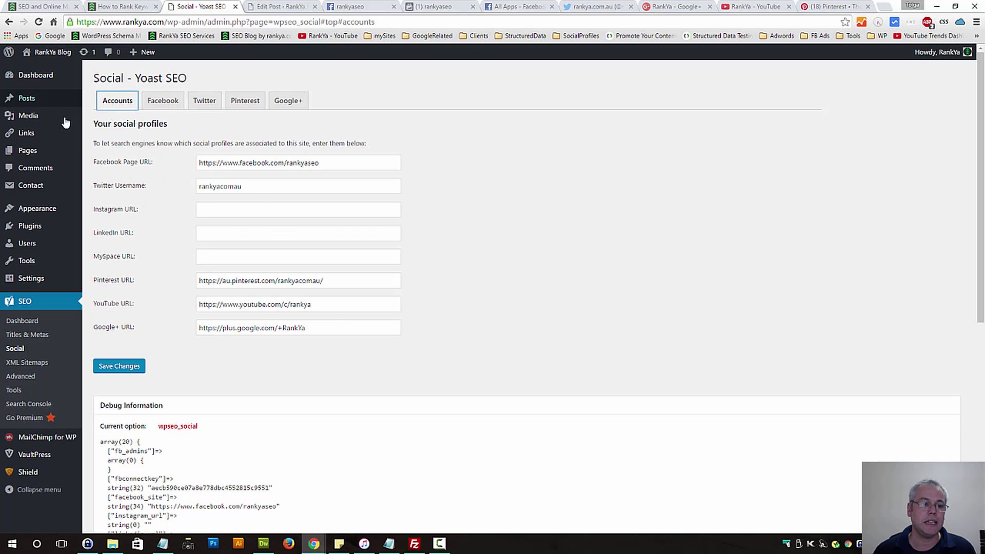
Step: View the post's page source and highlight the og: Open Graph and twitter:card meta tags
click(123, 7)
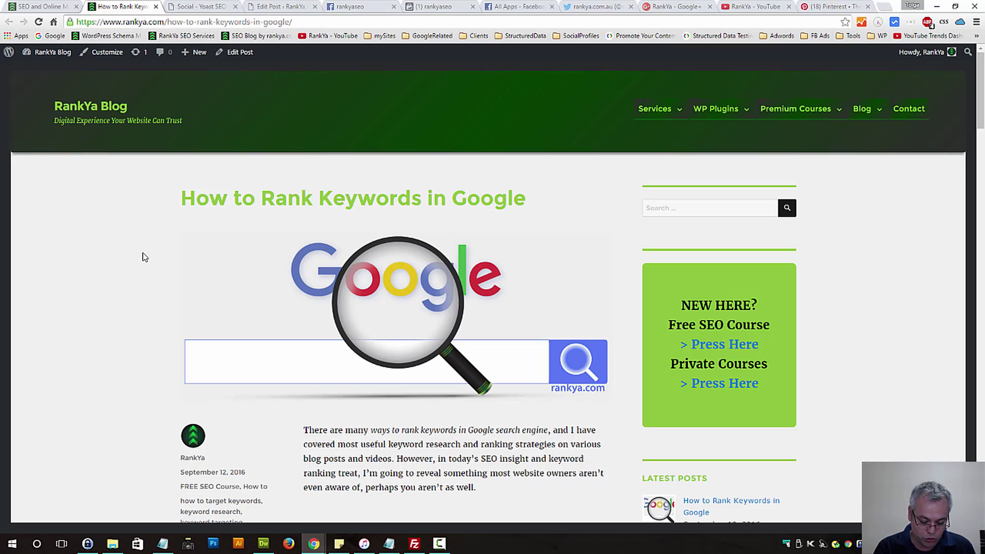
key(ctrl+u)
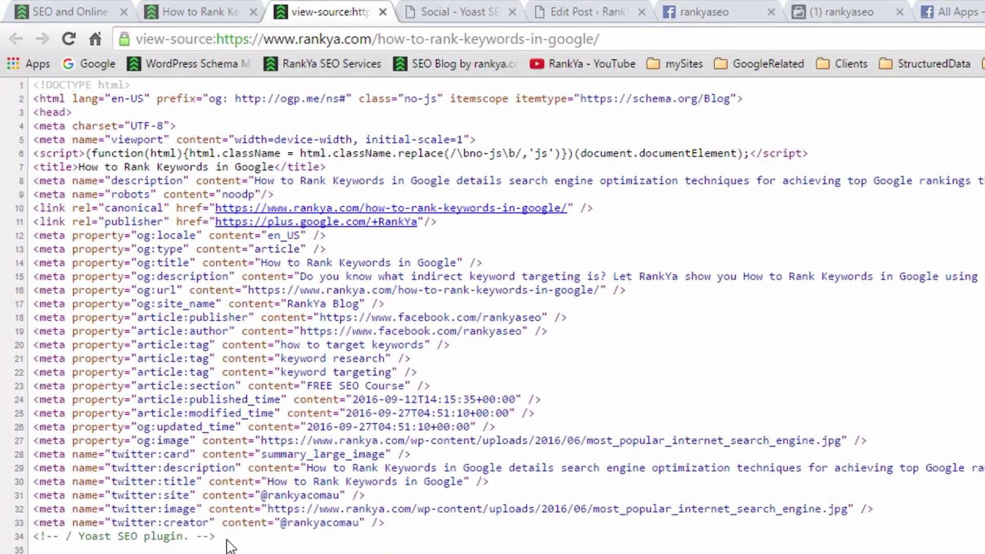
drag(121, 302, 88, 249)
drag(156, 328, 15, 244)
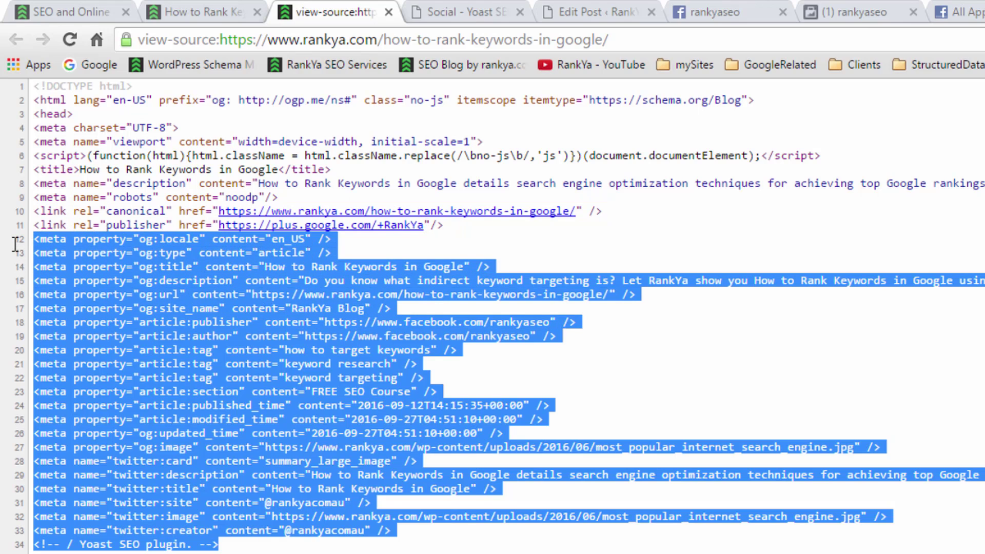
click(169, 331)
drag(140, 238, 454, 395)
click(454, 395)
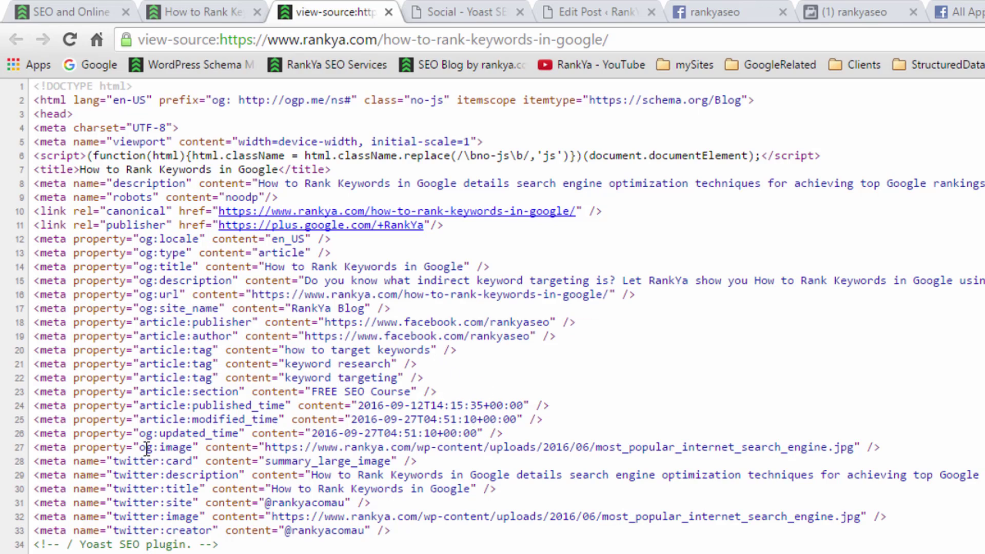
drag(114, 460, 376, 534)
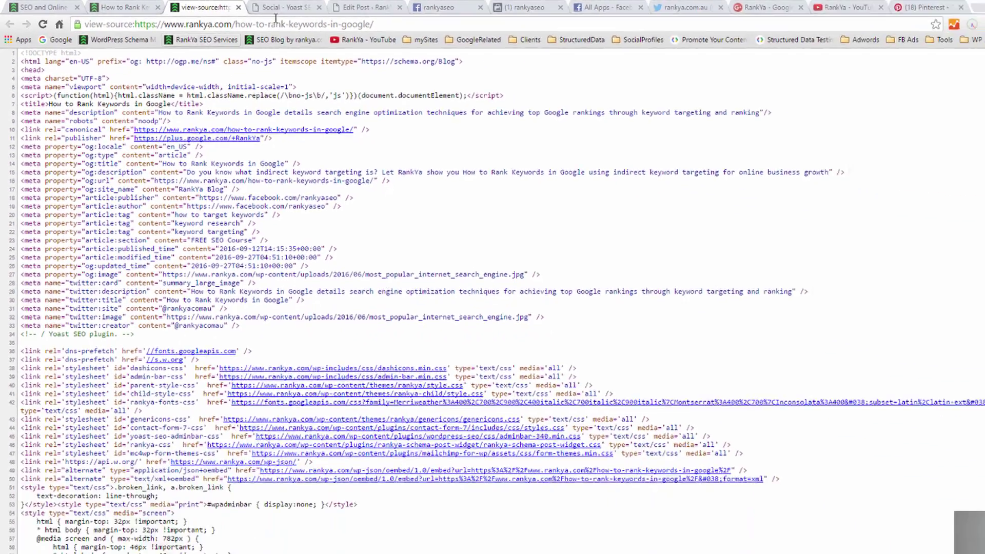
Step: Return to the Yoast SEO Social settings page showing the saved Facebook, Twitter, Pinterest, YouTube and Google+ profiles
click(277, 7)
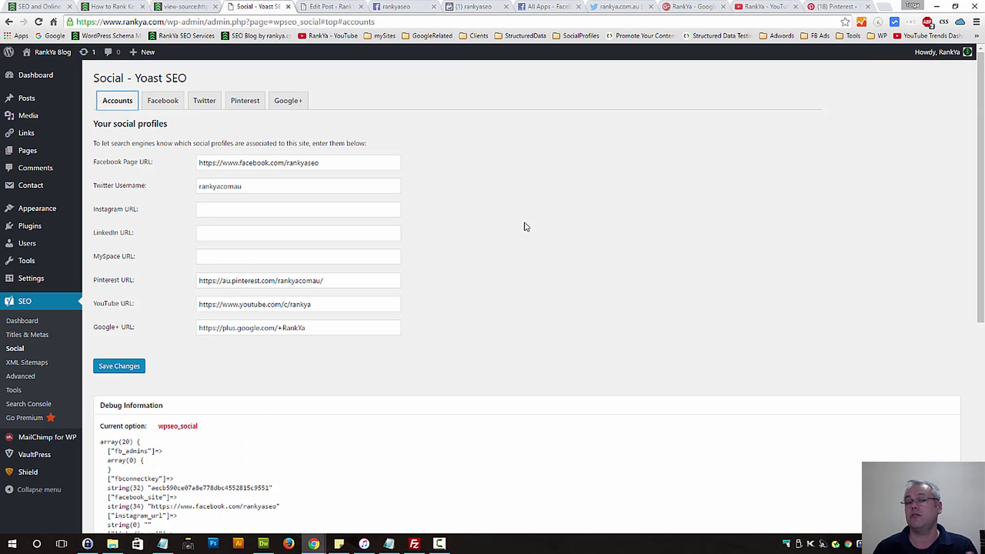